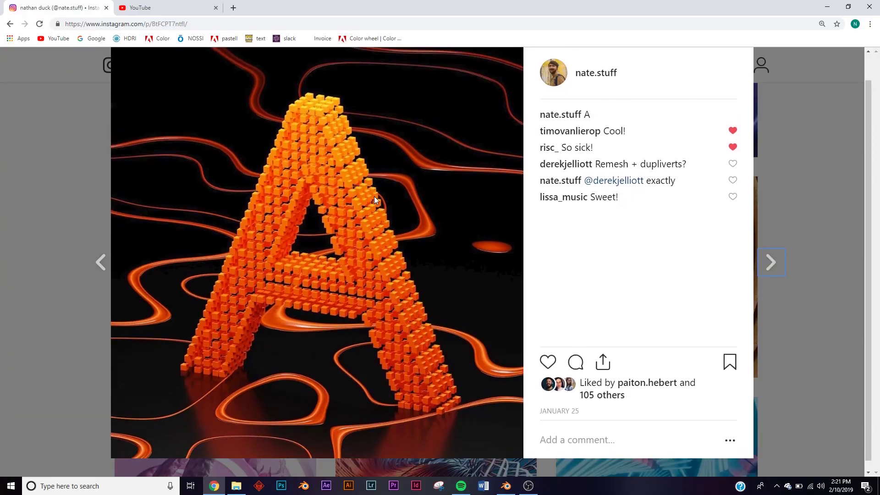
# Close the voxel A Instagram post, scroll the profile, and switch over to Blender
pyautogui.scroll(-1, 375, 197)
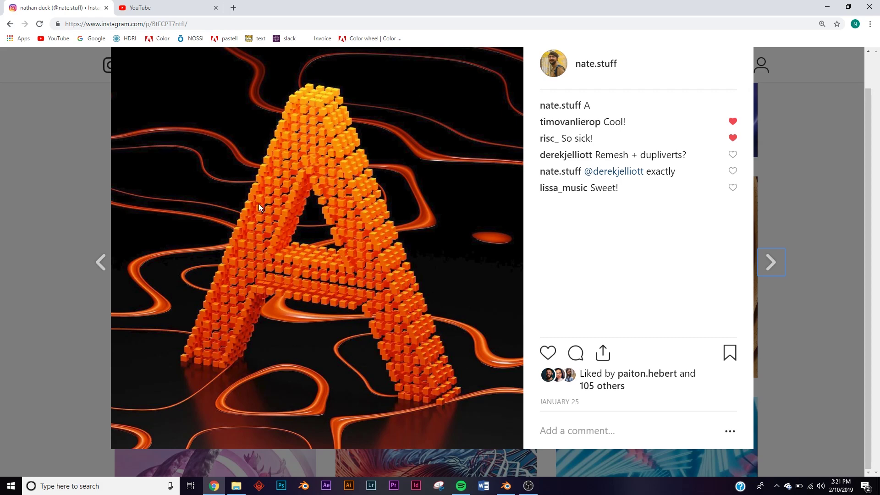
pyautogui.click(825, 145)
pyautogui.scroll(10, 612, 300)
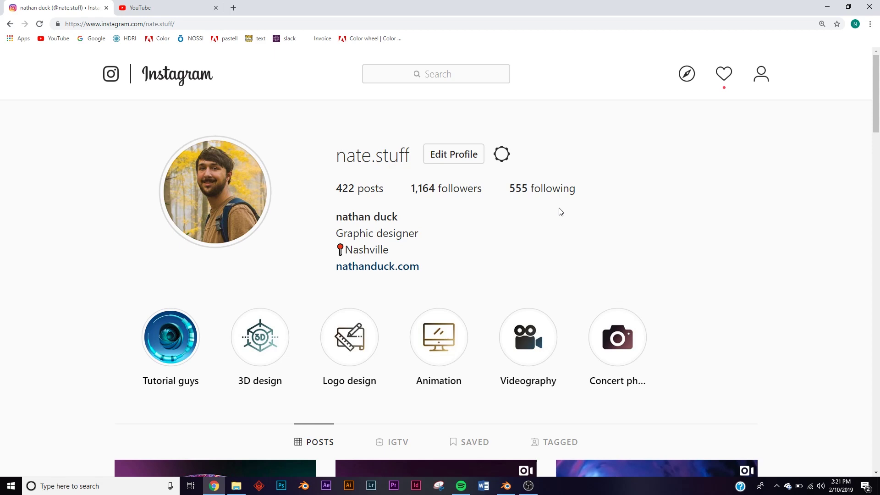
pyautogui.scroll(-6, 559, 212)
pyautogui.scroll(5, 521, 350)
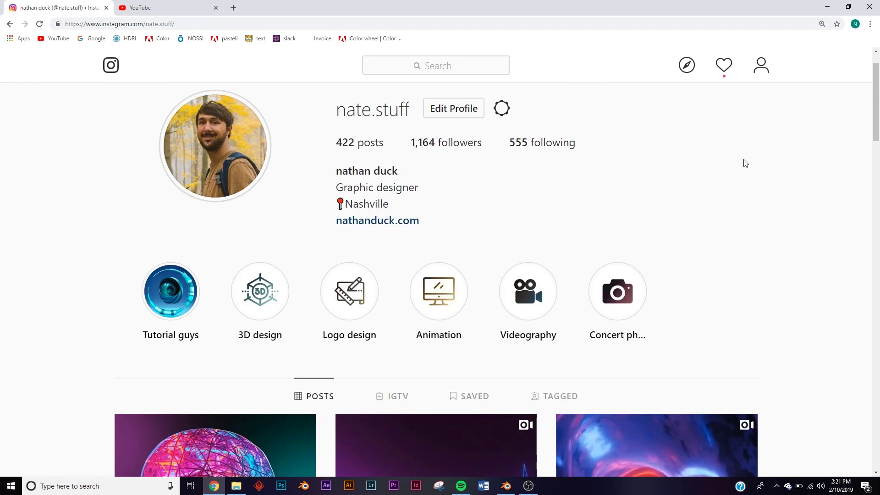
pyautogui.hotkey('alt', 'Tab')
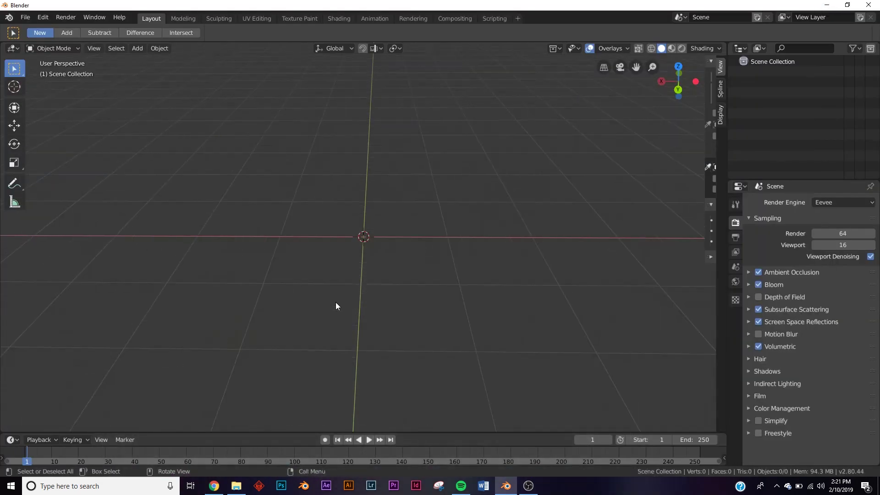
# Add a plane at the scene centre and scale it up 8 times as the ground floor
pyautogui.scroll(2, 366, 298)
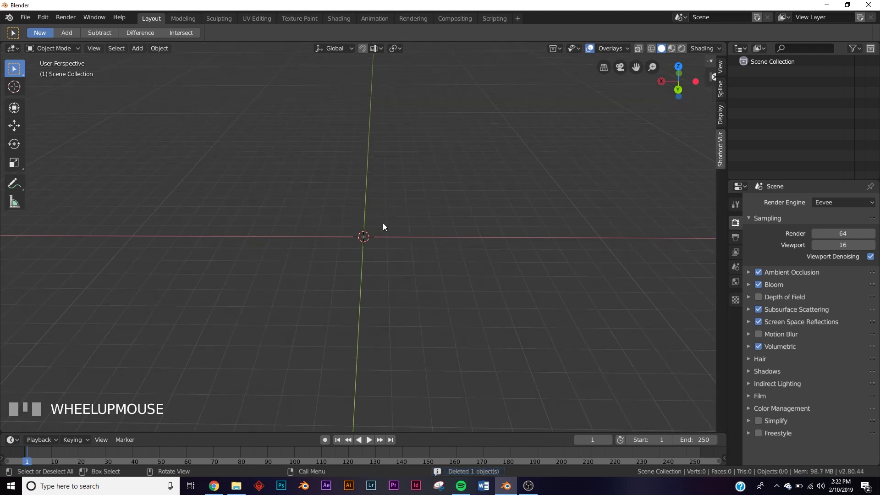
pyautogui.hotkey('shift', 'a')
pyautogui.moveTo(386, 210)
pyautogui.click(447, 209)
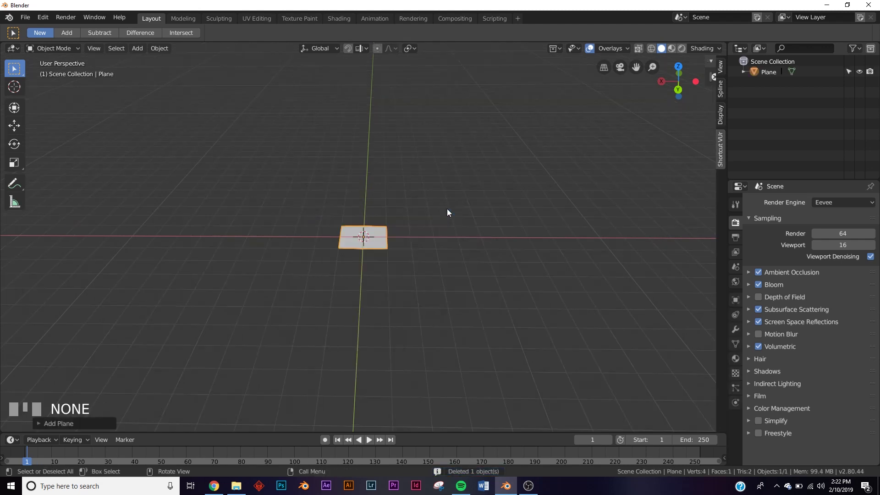
pyautogui.press('s')
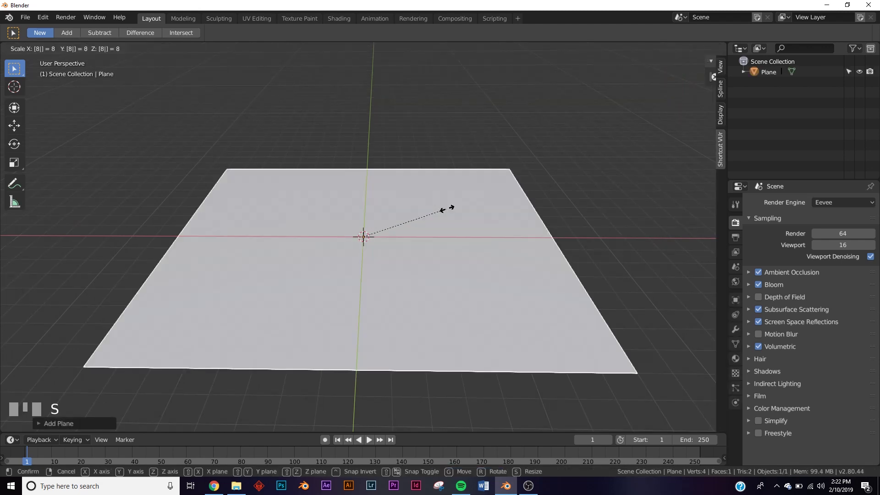
pyautogui.press('KP_Enter')
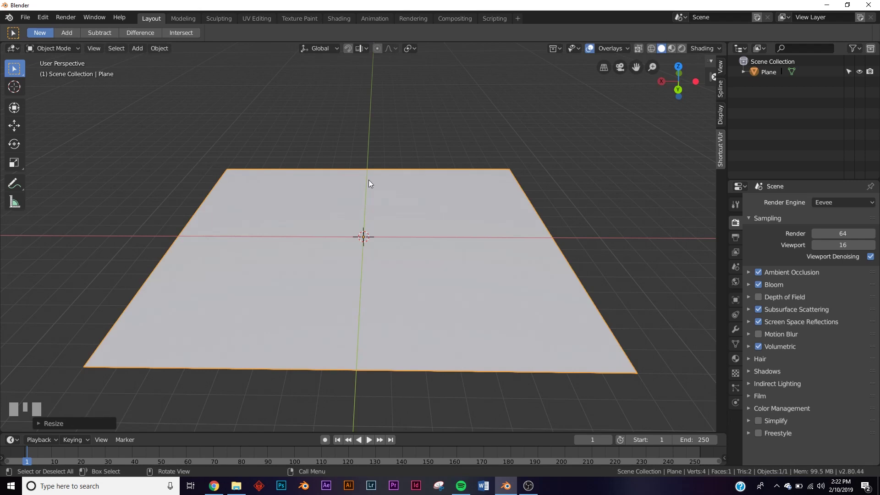
pyautogui.moveTo(242, 230); pyautogui.dragTo(344, 221, button='middle')
pyautogui.hotkey('shift', 'a')
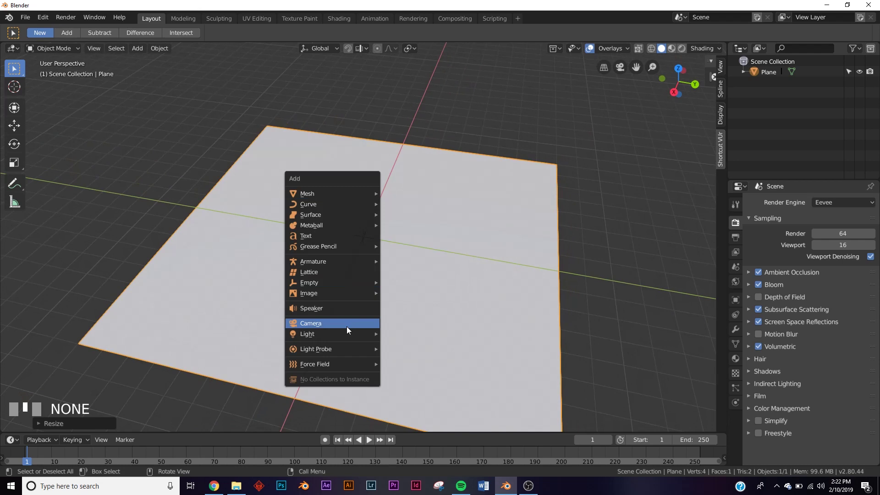
pyautogui.hotkey('shift', 'a')
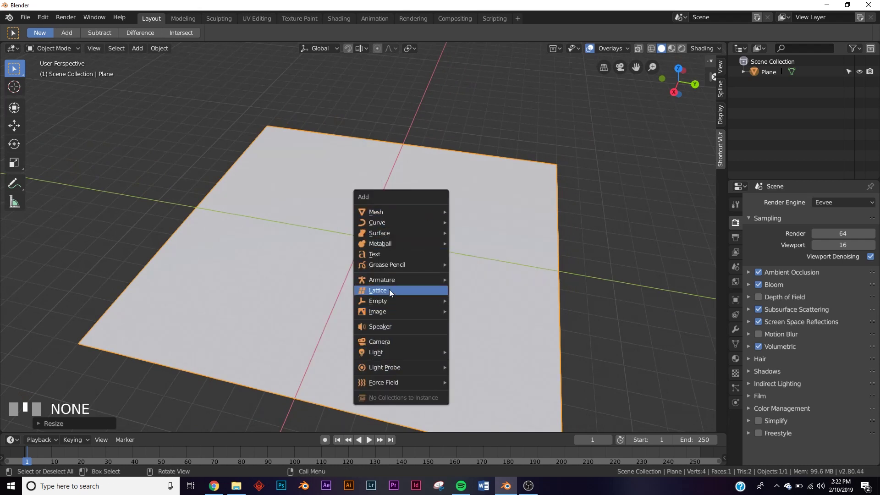
# Add a Text object at the scene centre and view it from near the top
pyautogui.click(383, 254)
pyautogui.moveTo(420, 258); pyautogui.dragTo(448, 295, button='middle')
pyautogui.scroll(3, 400, 274)
pyautogui.moveTo(401, 274); pyautogui.dragTo(417, 296, button='middle')
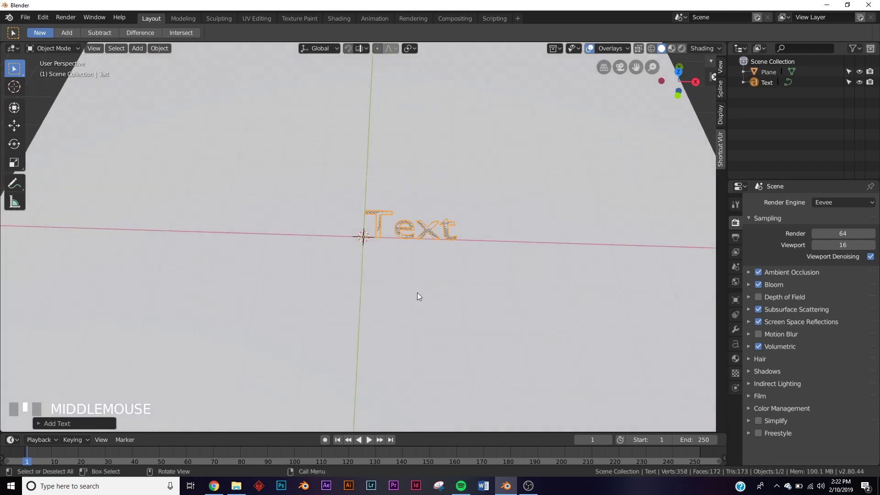
# Set the text's horizontal and vertical paragraph alignment both to Center
pyautogui.click(733, 346)
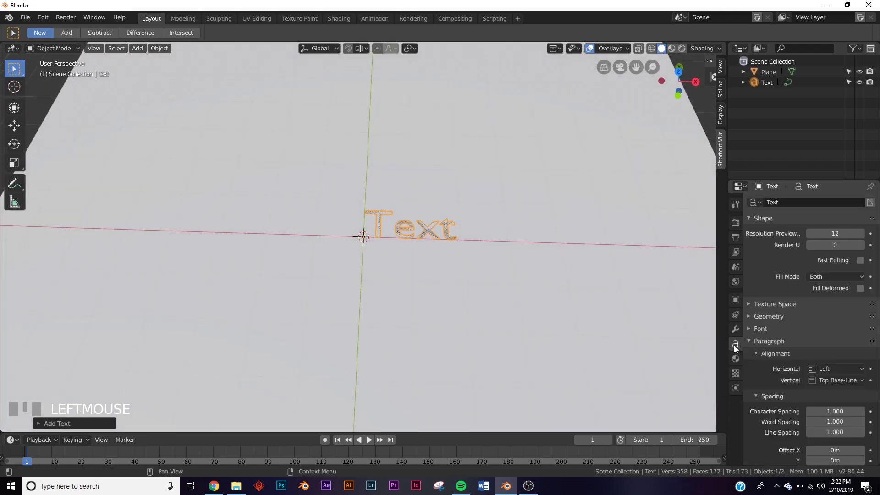
pyautogui.scroll(-3, 835, 328)
pyautogui.click(824, 339)
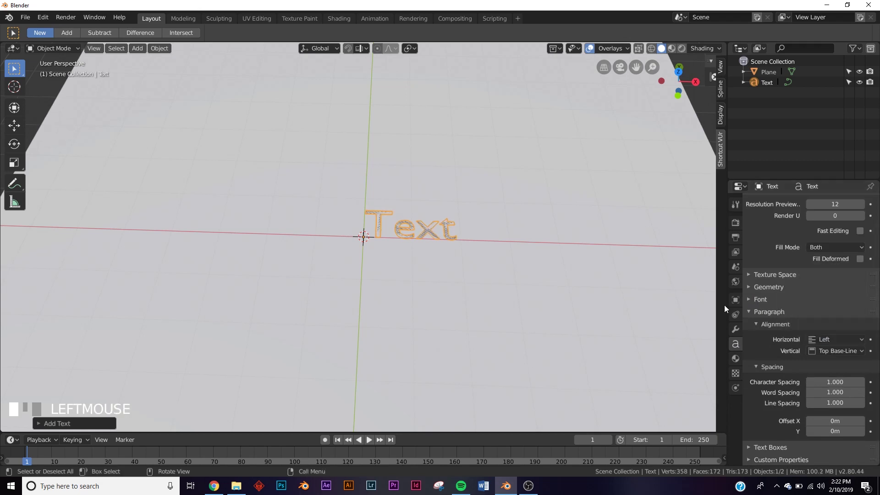
pyautogui.click(763, 323)
pyautogui.click(776, 356)
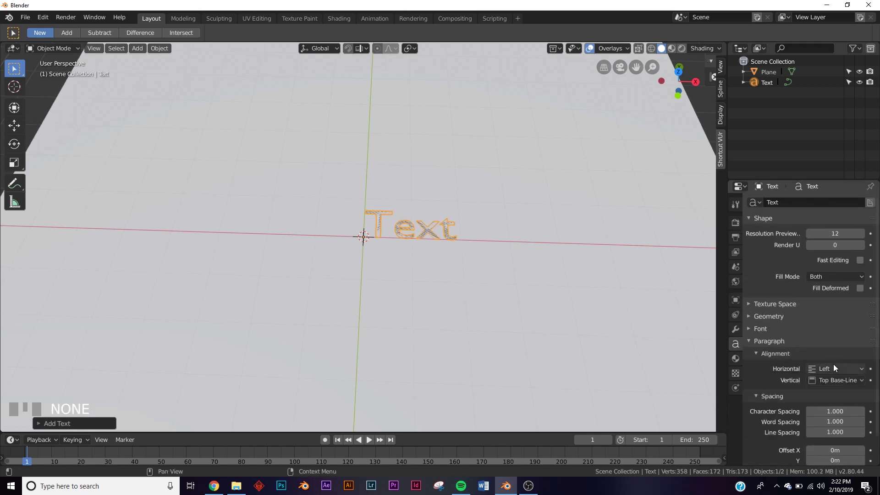
pyautogui.click(835, 367)
pyautogui.click(809, 345)
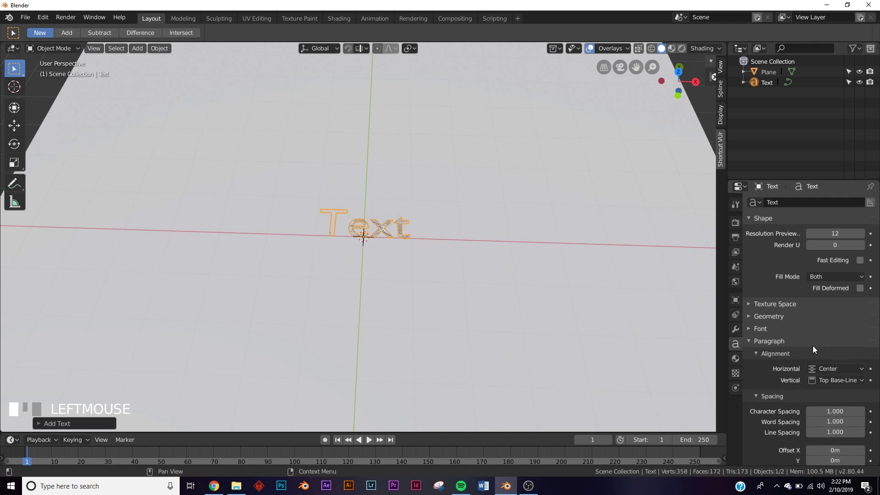
pyautogui.click(830, 382)
pyautogui.click(817, 345)
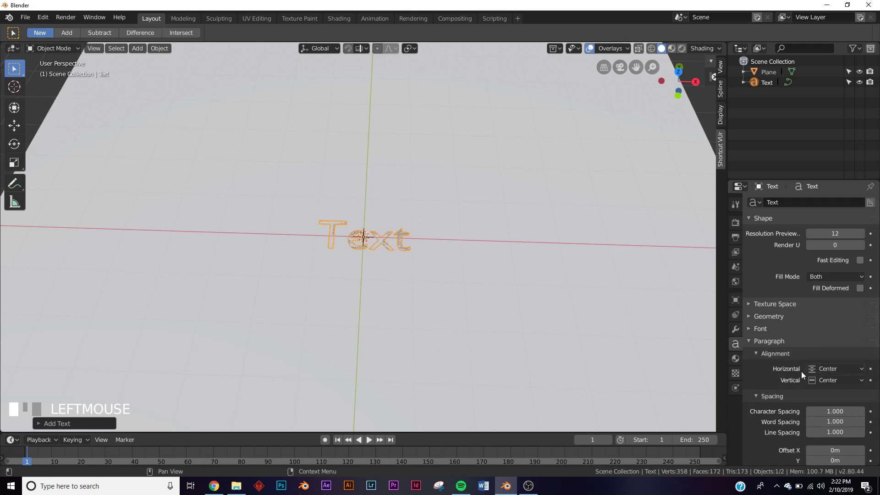
pyautogui.moveTo(366, 290); pyautogui.dragTo(375, 261, button='middle')
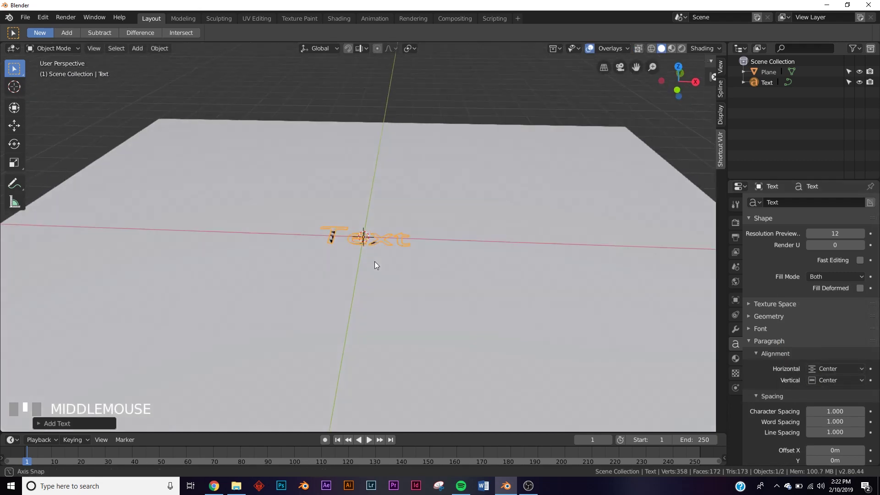
# Rotate the text to stand upright and hide the ground plane
pyautogui.click(766, 84)
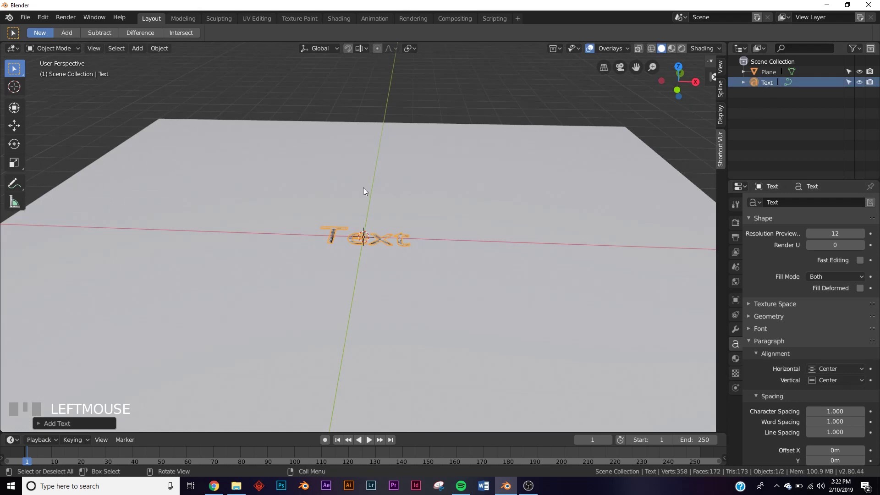
pyautogui.press('r')
pyautogui.press('KP_Enter')
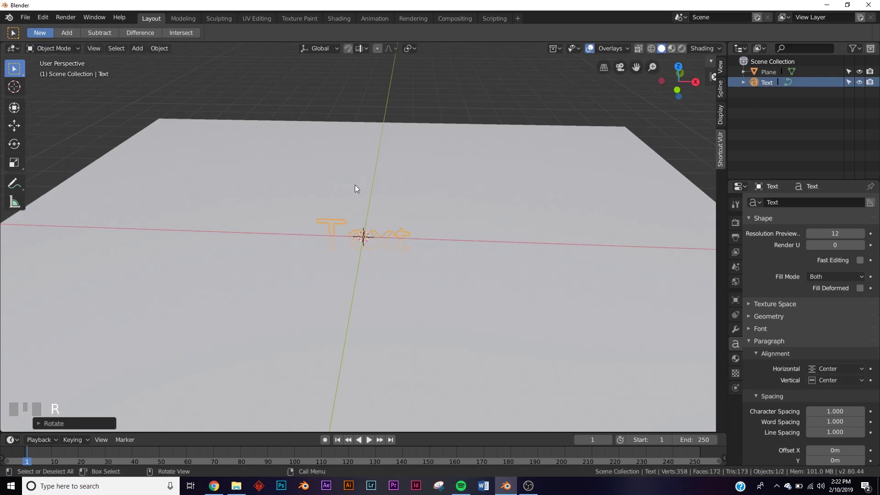
pyautogui.click(331, 220)
pyautogui.click(579, 229)
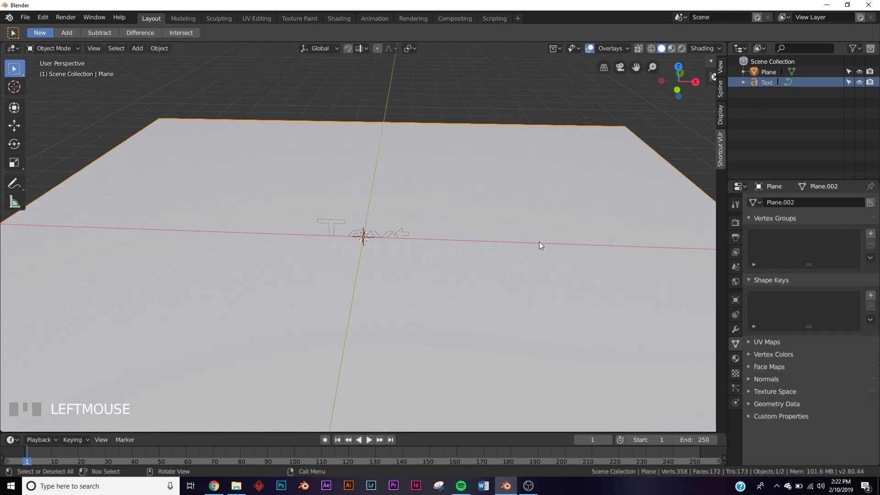
pyautogui.press('h')
pyautogui.scroll(3, 420, 285)
# Replace the word 'Text' with the single letter 'A'
pyautogui.click(429, 248)
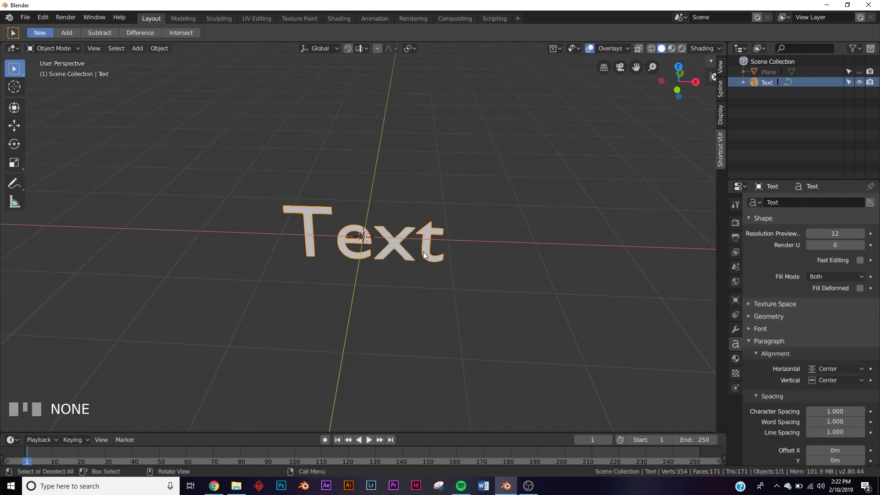
pyautogui.press('Tab')
pyautogui.press('BackSpace')
pyautogui.press('BackSpace')
pyautogui.press('BackSpace')
pyautogui.press('BackSpace')
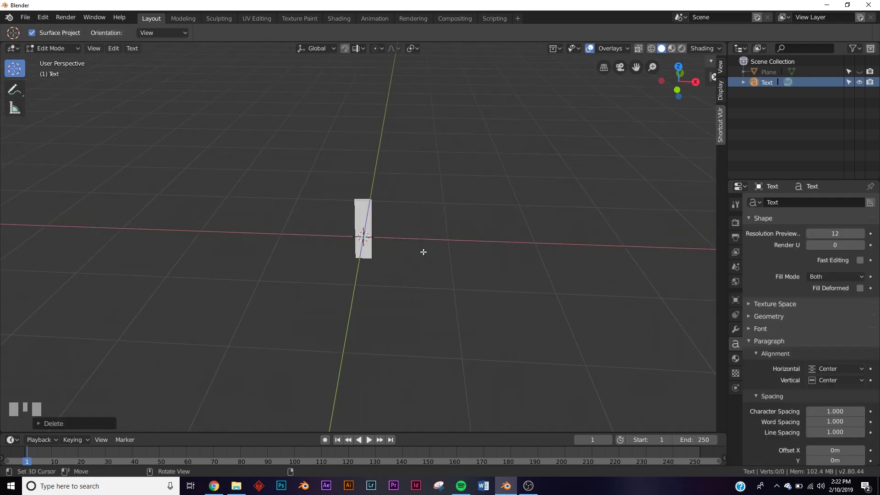
pyautogui.write('A')
pyautogui.press('Tab')
# Unhide the ground plane and raise the A slightly above it
pyautogui.click(14, 107)
pyautogui.moveTo(366, 174); pyautogui.dragTo(604, 183, button='middle')
pyautogui.click(858, 72)
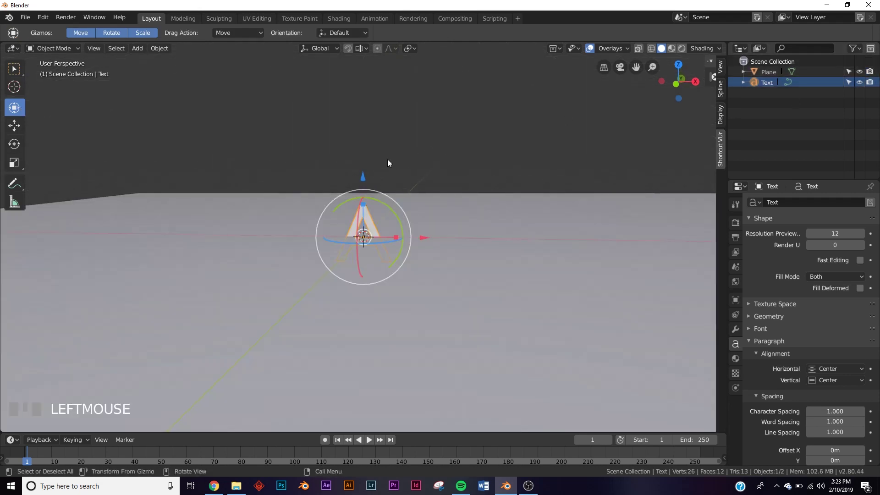
pyautogui.moveTo(364, 174); pyautogui.dragTo(367, 151)
pyautogui.moveTo(431, 177); pyautogui.dragTo(285, 220, button='middle')
pyautogui.moveTo(89, 215); pyautogui.dragTo(439, 363, button='middle')
pyautogui.moveTo(394, 249); pyautogui.dragTo(427, 216, button='middle')
# Convert the A text object into a mesh using the convert command
pyautogui.click(42, 20)
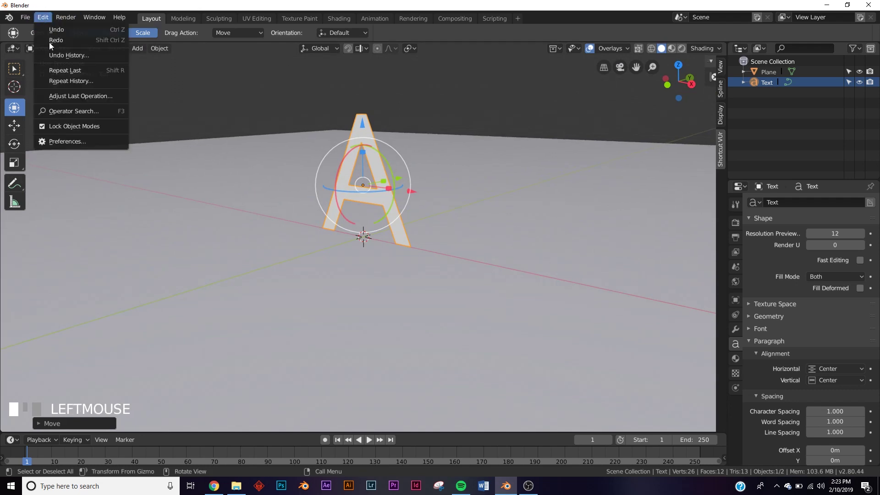
pyautogui.click(82, 112)
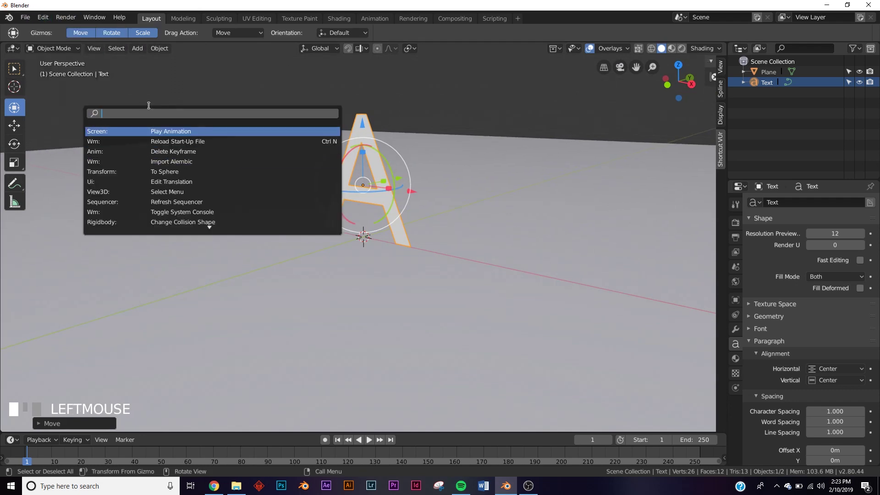
pyautogui.write('coNV')
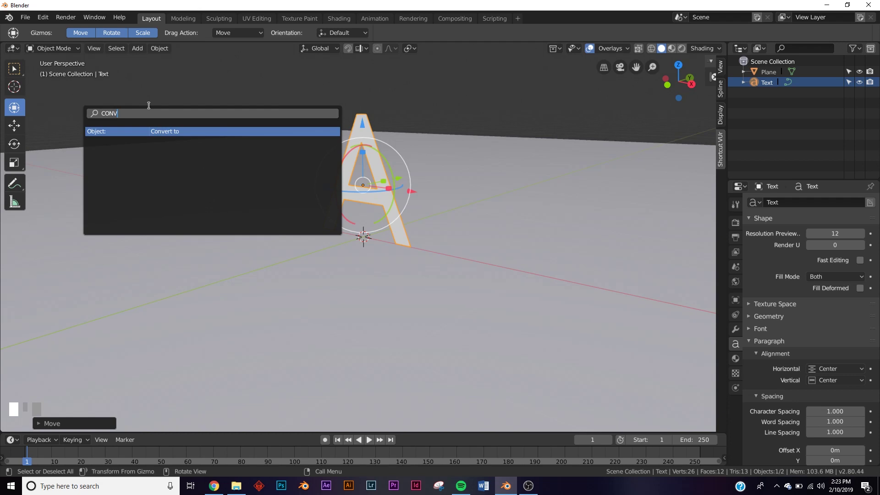
pyautogui.click(156, 131)
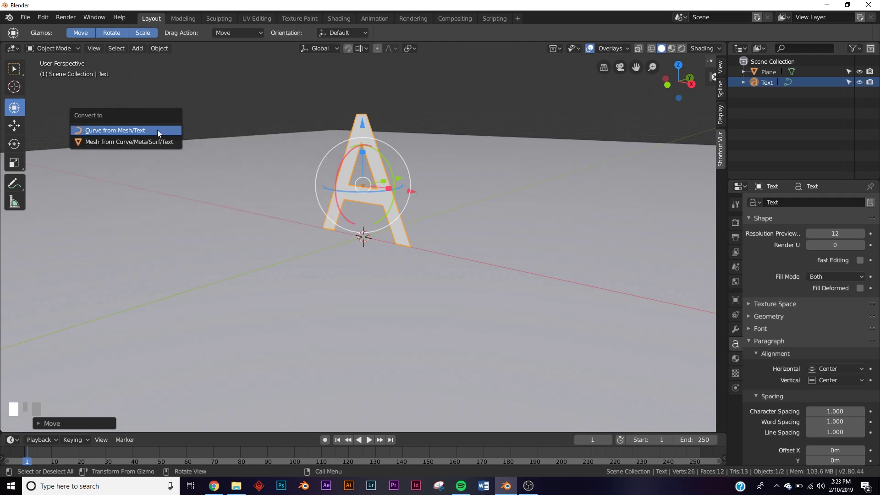
pyautogui.click(125, 141)
pyautogui.moveTo(285, 211); pyautogui.dragTo(410, 123, button='middle')
# Select all vertices of the A mesh in Edit Mode, then return to Object Mode
pyautogui.press('Tab')
pyautogui.scroll(4, 368, 166)
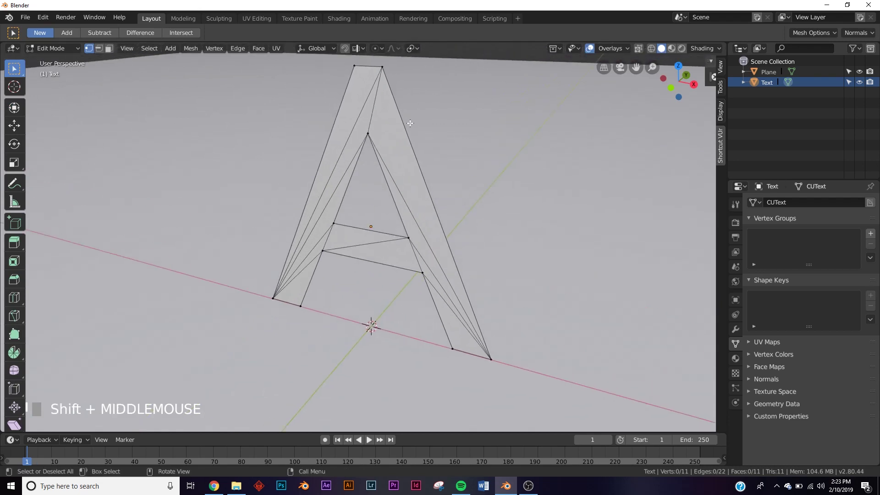
pyautogui.moveTo(461, 250); pyautogui.dragTo(379, 195, button='middle')
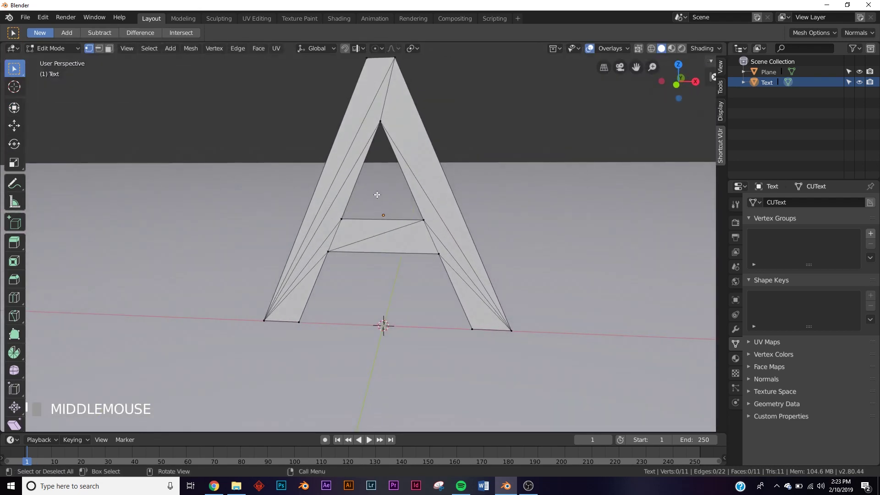
pyautogui.press('a')
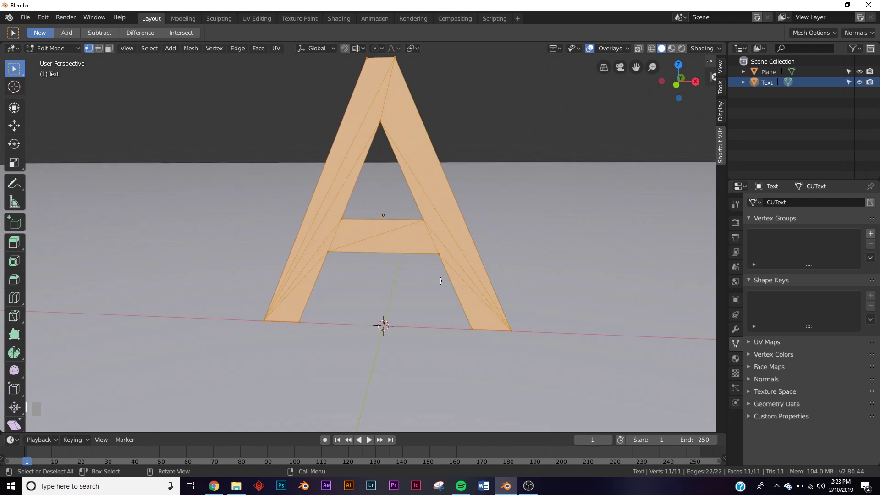
pyautogui.press('Tab')
# Add a Solidify modifier to the A and set its thickness to 0.08 m
pyautogui.moveTo(440, 281); pyautogui.dragTo(764, 314, button='middle')
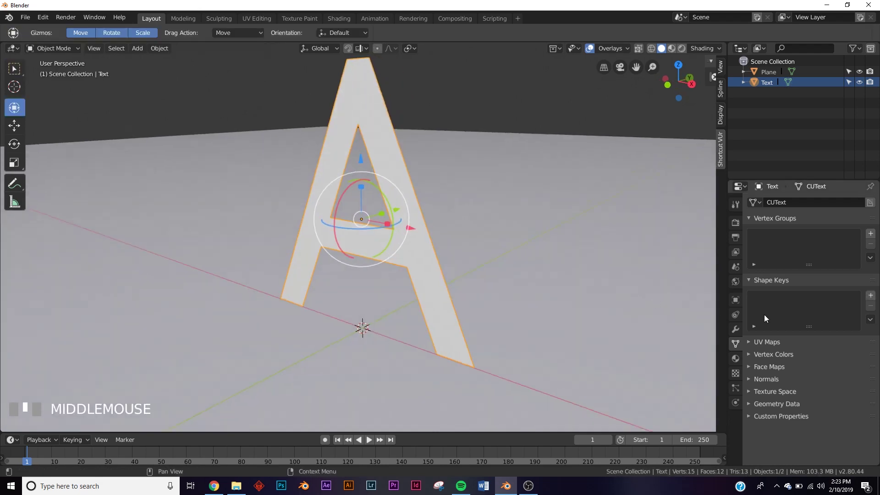
pyautogui.click(736, 329)
pyautogui.click(780, 204)
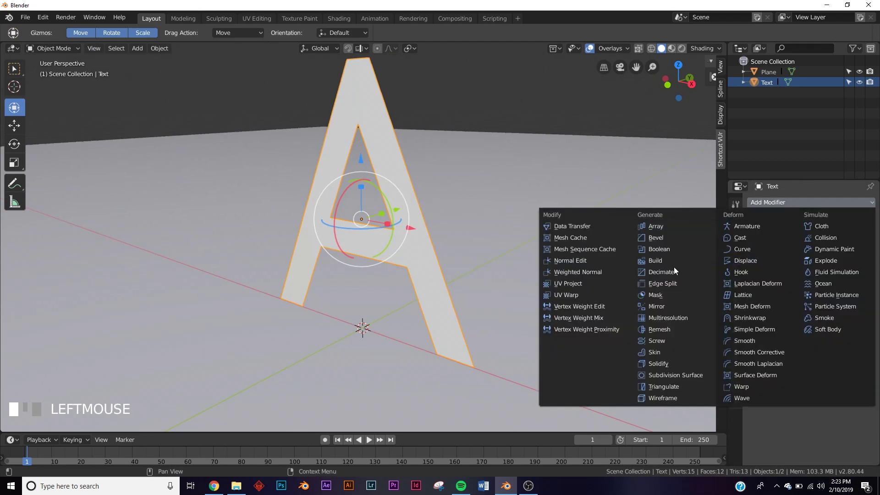
pyautogui.click(671, 362)
pyautogui.moveTo(672, 360); pyautogui.dragTo(491, 255, button='middle')
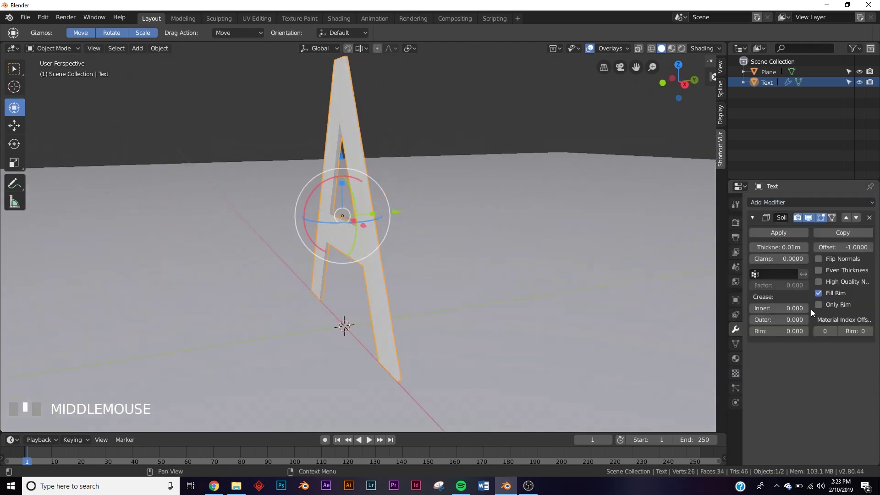
pyautogui.moveTo(808, 249); pyautogui.dragTo(851, 248)
pyautogui.moveTo(441, 245); pyautogui.dragTo(513, 255, button='middle')
# Switch viewport shading to MatCap with the red matcap
pyautogui.click(701, 48)
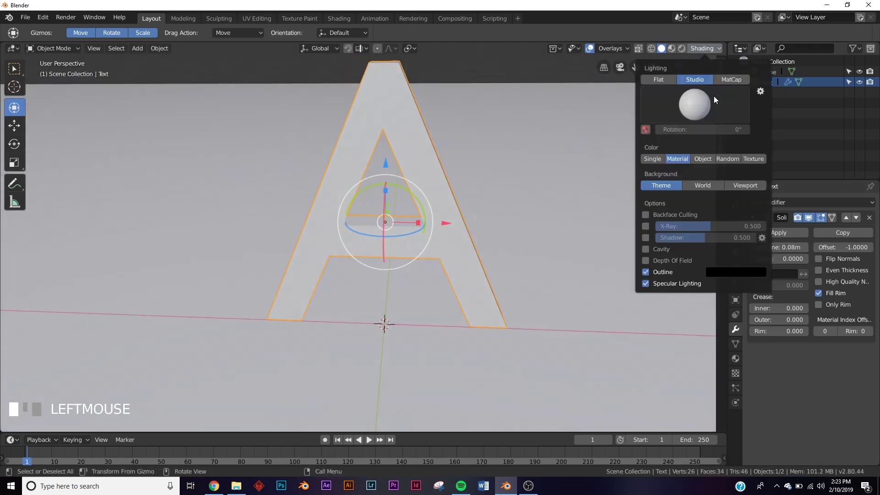
pyautogui.click(724, 81)
pyautogui.click(703, 104)
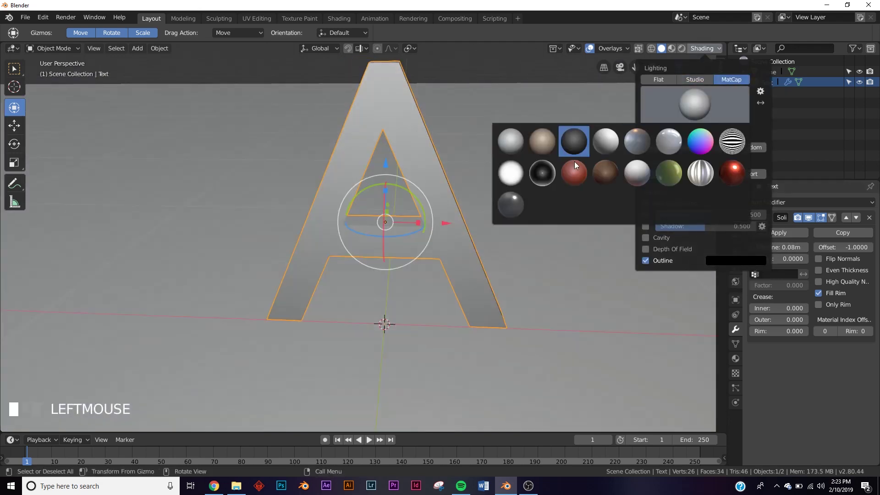
pyautogui.click(568, 206)
# Add a Remesh modifier below the Solidify on the letter A
pyautogui.moveTo(537, 180); pyautogui.dragTo(428, 199, button='middle')
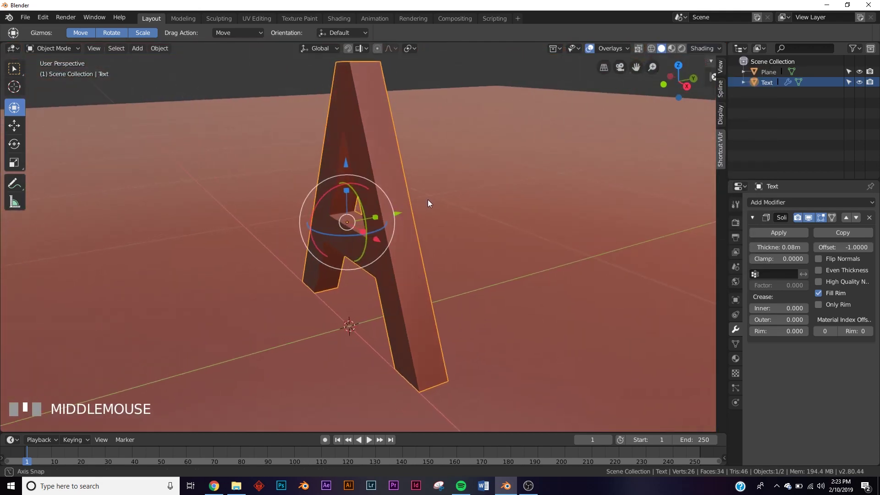
pyautogui.click(801, 203)
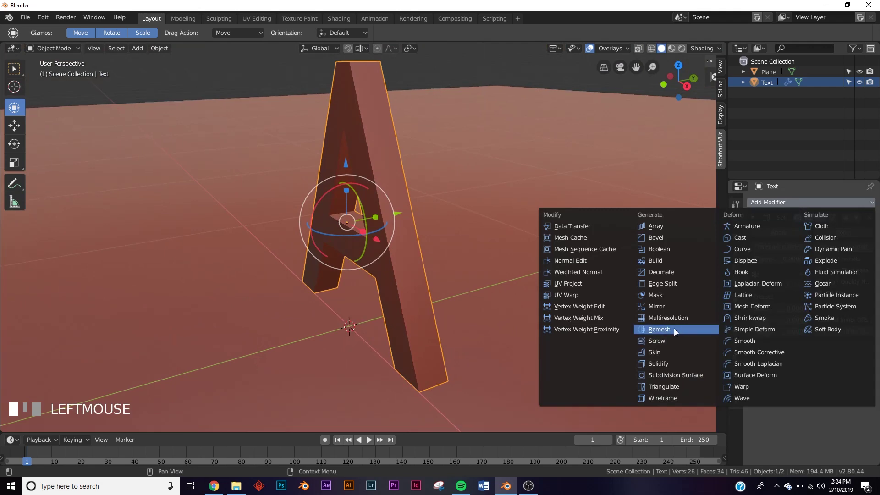
pyautogui.click(674, 329)
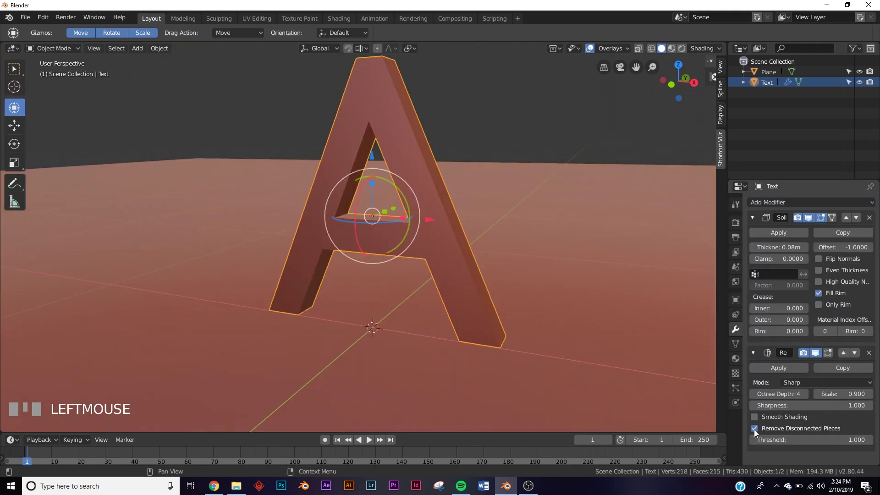
# Turn off Remove Disconnected Pieces and set the Remesh Octree Depth to 4
pyautogui.click(754, 428)
pyautogui.moveTo(440, 243); pyautogui.dragTo(483, 243, button='middle')
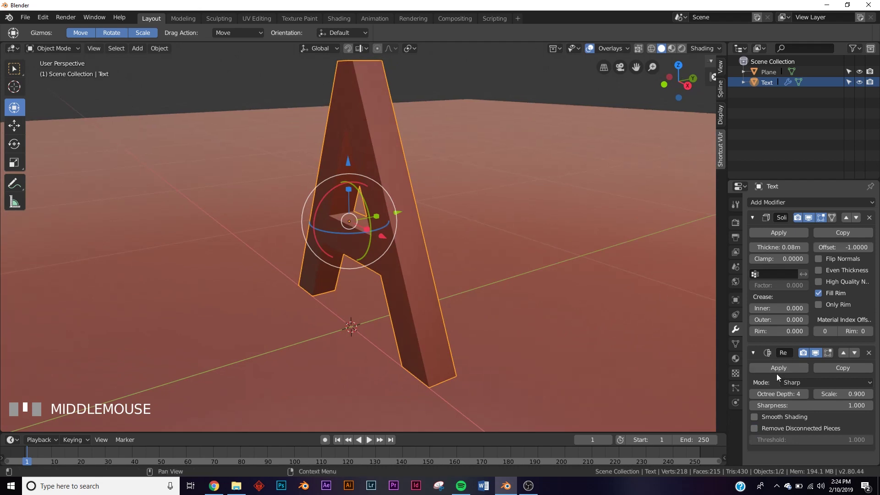
pyautogui.click(753, 394)
pyautogui.click(753, 394)
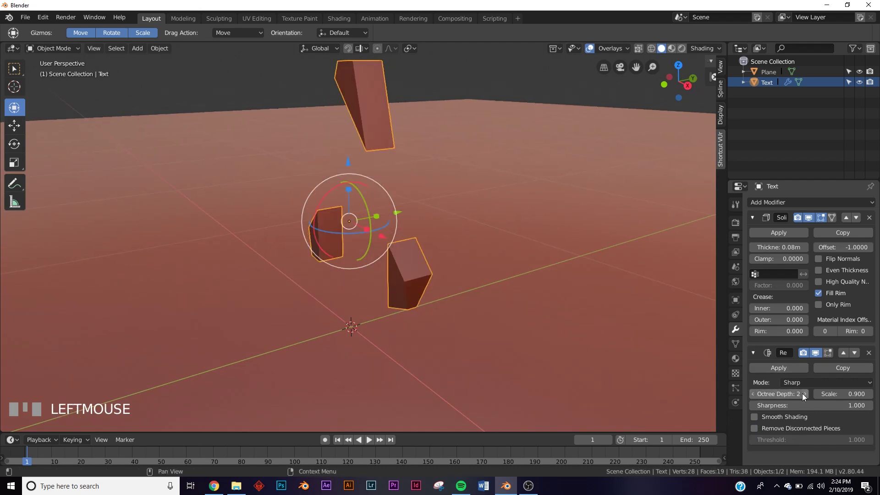
pyautogui.moveTo(485, 275); pyautogui.dragTo(504, 277, button='middle')
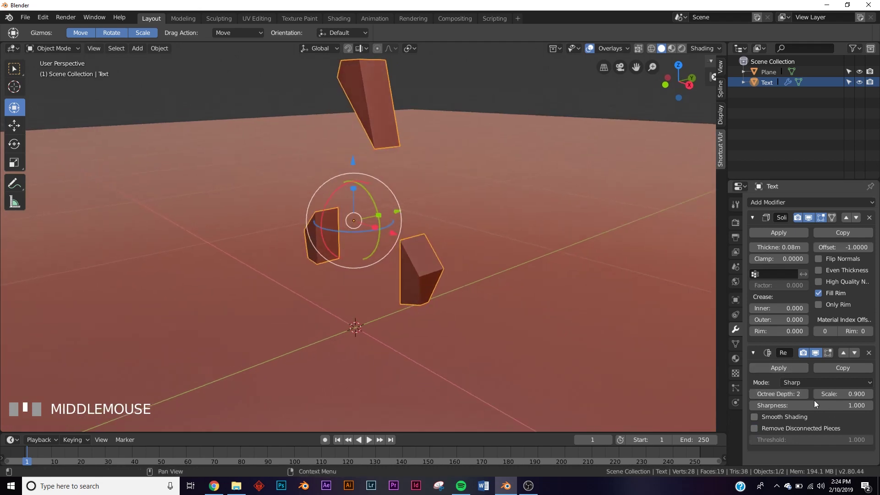
pyautogui.click(804, 393)
pyautogui.click(804, 394)
pyautogui.moveTo(438, 308); pyautogui.dragTo(449, 342, button='middle')
pyautogui.click(752, 394)
pyautogui.click(804, 394)
pyautogui.scroll(1, 781, 303)
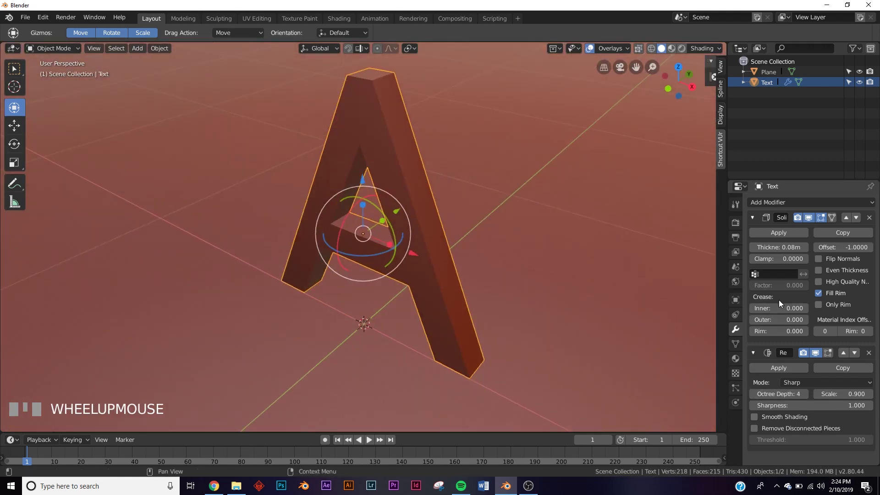
# Apply the Solidify and Remesh modifiers and inspect the mesh in Edit Mode
pyautogui.click(771, 233)
pyautogui.click(773, 235)
pyautogui.press('Tab')
pyautogui.moveTo(379, 218); pyautogui.dragTo(476, 202, button='middle')
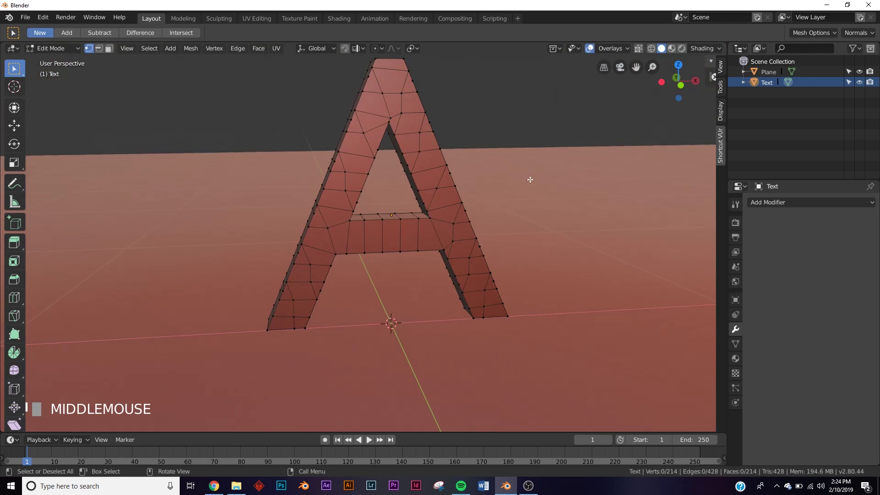
# Undo both modifier applies and raise the Remesh Octree Depth to 5
pyautogui.press('Tab')
pyautogui.hotkey('ctrl', 'shift', 's')
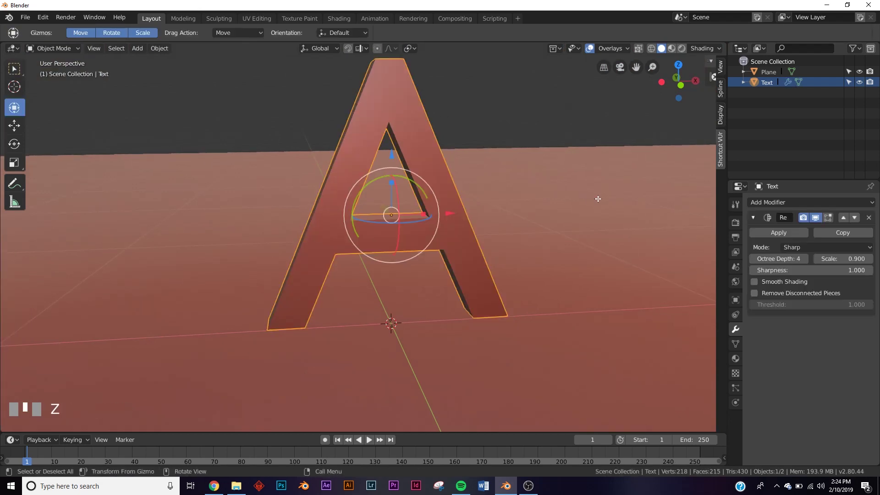
pyautogui.hotkey('ctrl', 'shift', 'r')
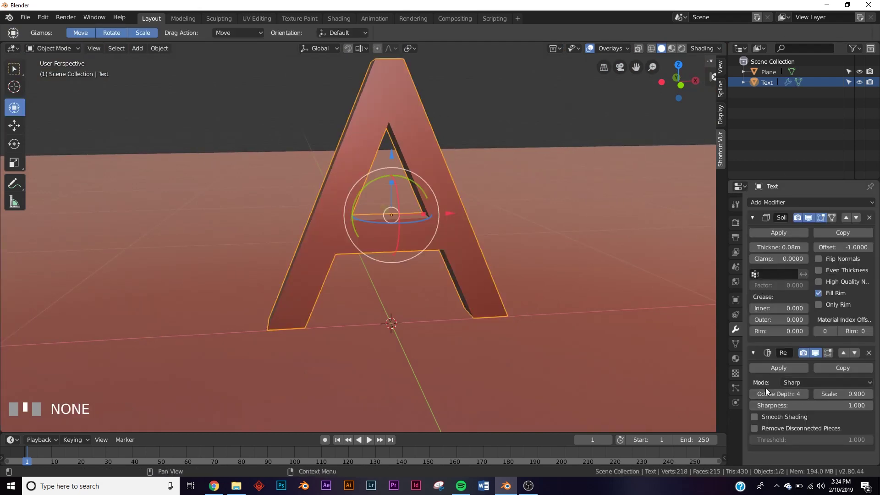
pyautogui.click(804, 395)
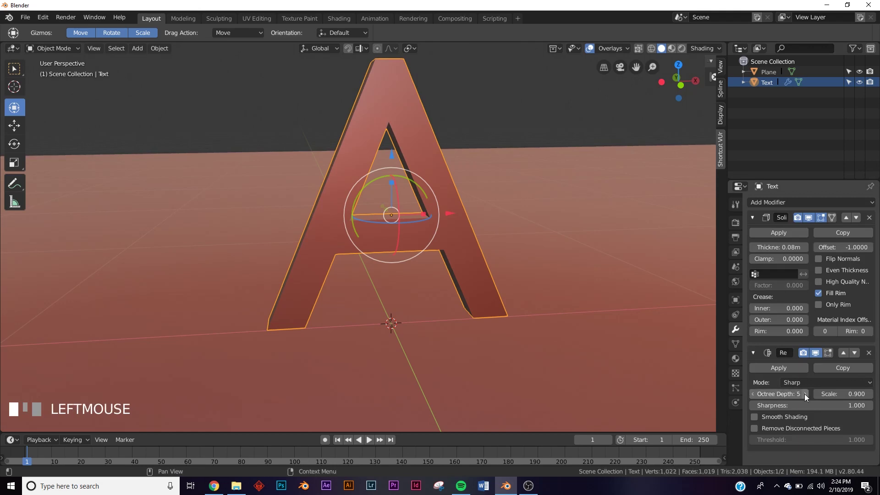
# Reapply Solidify and Remesh, inspect the 1,018-vertex grid, then return to Object Mode
pyautogui.click(764, 231)
pyautogui.click(765, 231)
pyautogui.press('Tab')
pyautogui.moveTo(474, 255); pyautogui.dragTo(386, 222, button='middle')
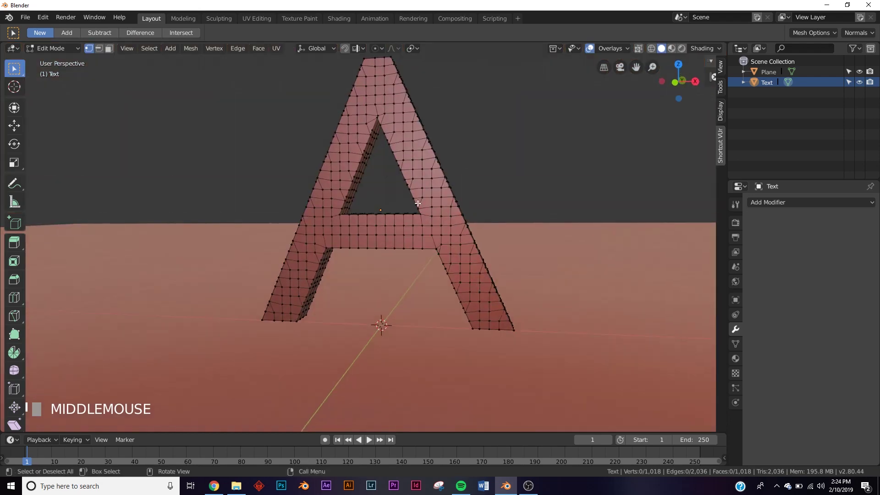
pyautogui.press('a')
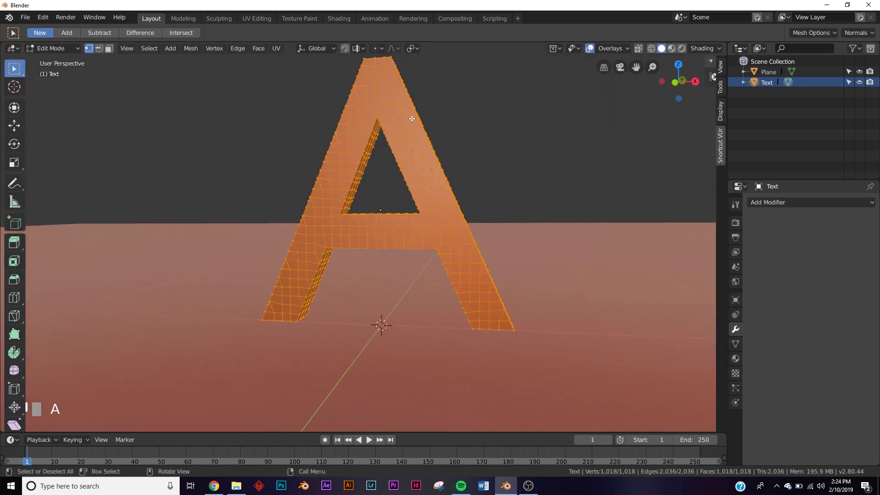
pyautogui.click(470, 181)
pyautogui.moveTo(422, 164); pyautogui.dragTo(387, 82, button='middle')
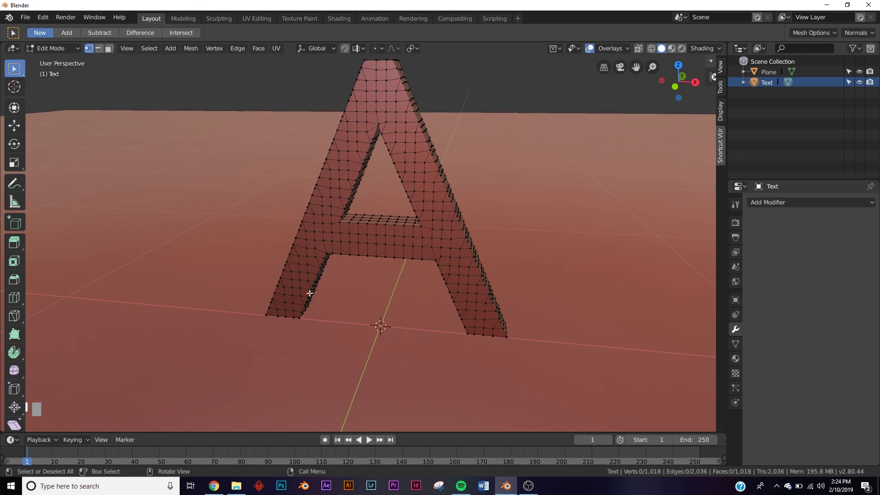
pyautogui.press('Tab')
pyautogui.scroll(-8, 507, 208)
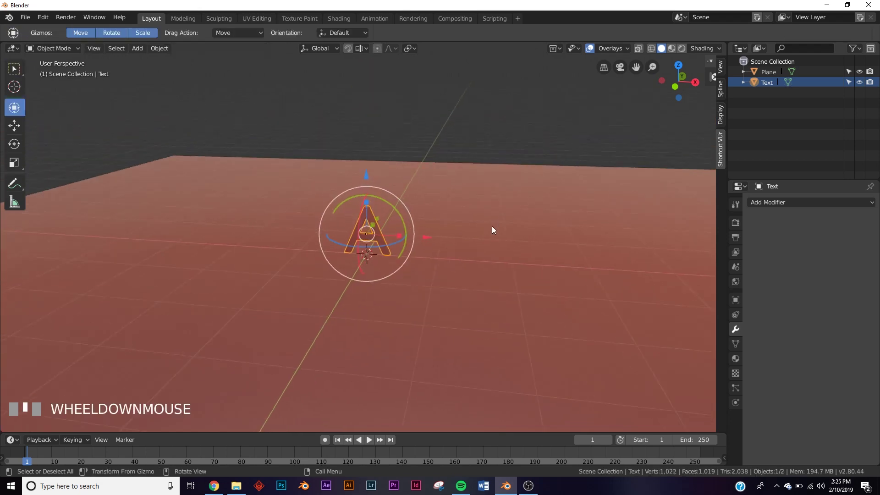
# Add a cube and move it to the floor's right edge
pyautogui.hotkey('shift', 'a')
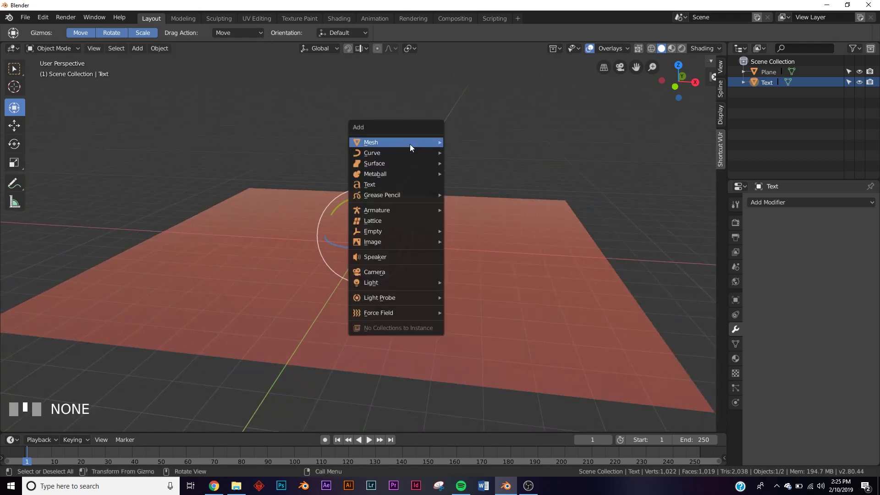
pyautogui.moveTo(411, 145)
pyautogui.click(482, 151)
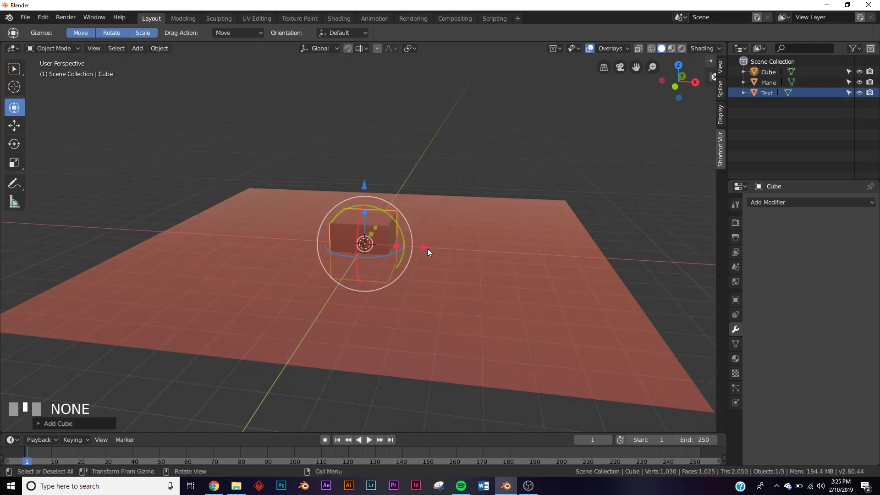
pyautogui.moveTo(427, 249); pyautogui.dragTo(400, 230)
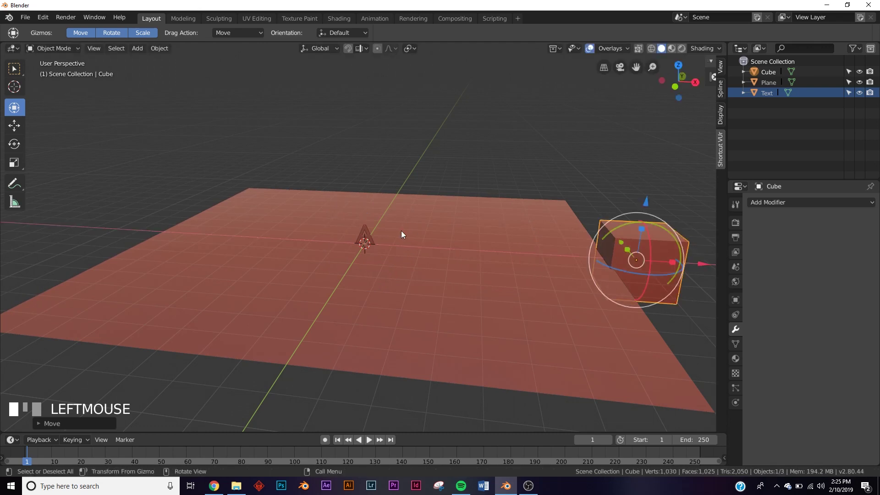
# Scale the letter A up about 3.13 times and lift it about 0.67 m
pyautogui.scroll(5, 401, 229)
pyautogui.click(414, 209)
pyautogui.scroll(-4, 529, 216)
pyautogui.press('s')
pyautogui.click(527, 201)
pyautogui.keyDown('ctrl'); pyautogui.moveTo(363, 174); pyautogui.dragTo(370, 153); pyautogui.keyUp('ctrl')
pyautogui.keyDown('shift'); pyautogui.moveTo(370, 153); pyautogui.dragTo(406, 197, button='middle'); pyautogui.keyUp('shift')
pyautogui.scroll(3, 415, 206)
pyautogui.scroll(-2, 433, 207)
pyautogui.scroll(3, 433, 206)
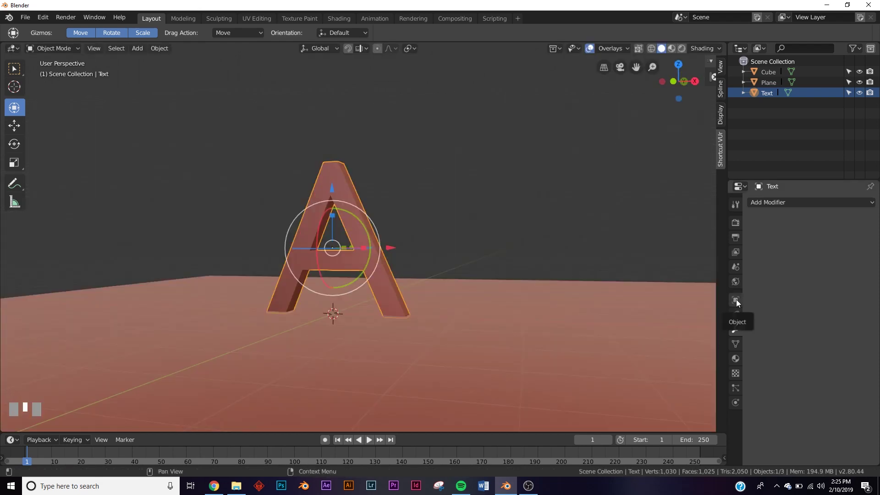
# Parent the cube to the letter A and instance it on the A's vertices
pyautogui.click(735, 300)
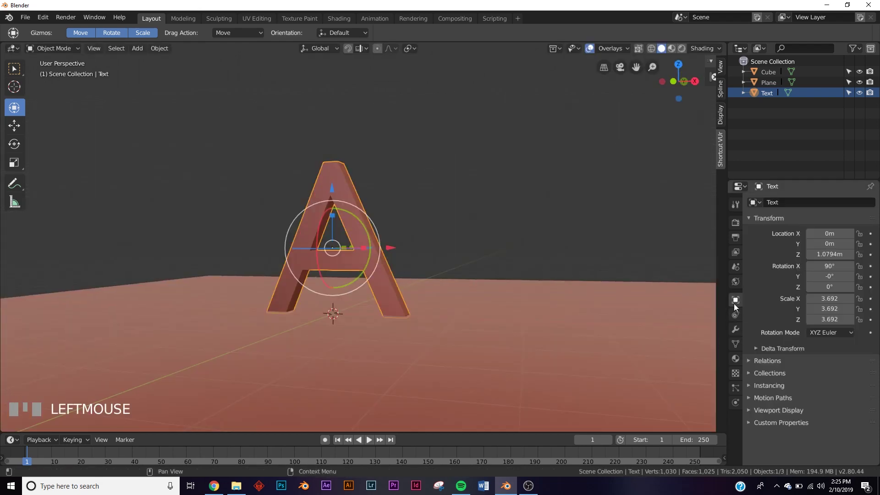
pyautogui.click(773, 386)
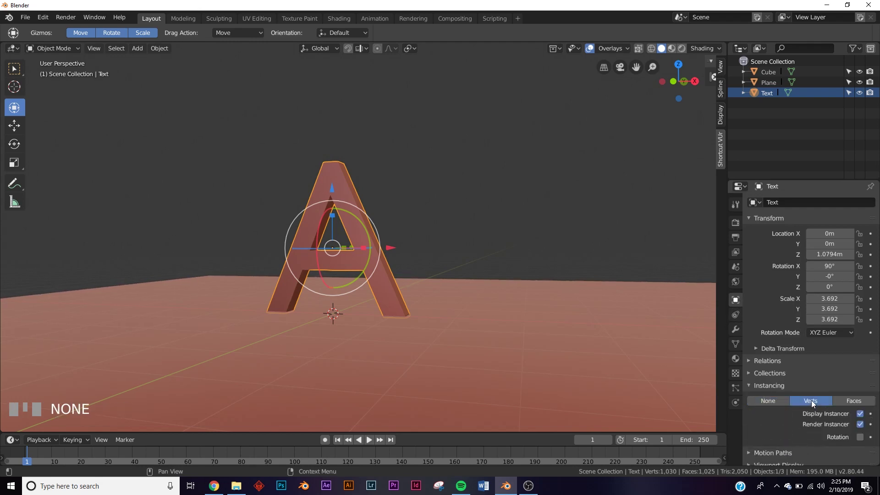
pyautogui.click(768, 72)
pyautogui.keyDown('shift'); pyautogui.moveTo(505, 323); pyautogui.dragTo(456, 324, button='middle'); pyautogui.keyUp('shift')
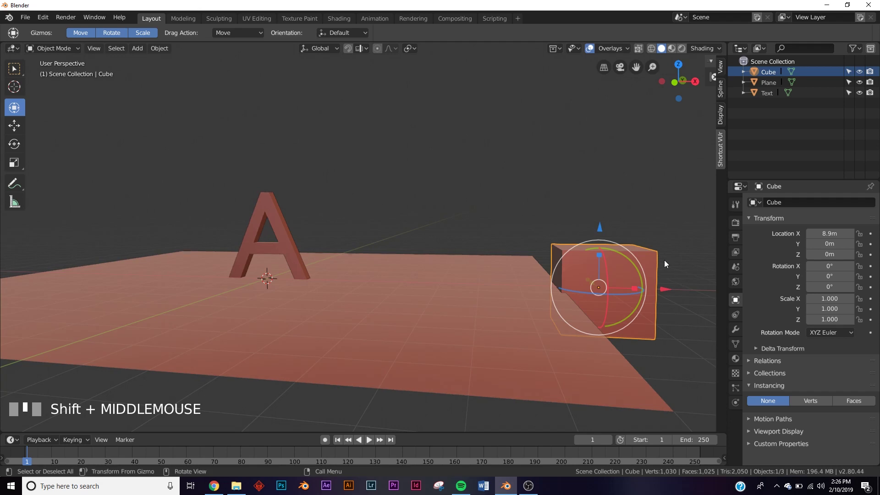
pyautogui.keyDown('shift'); pyautogui.click(274, 198); pyautogui.keyUp('shift')
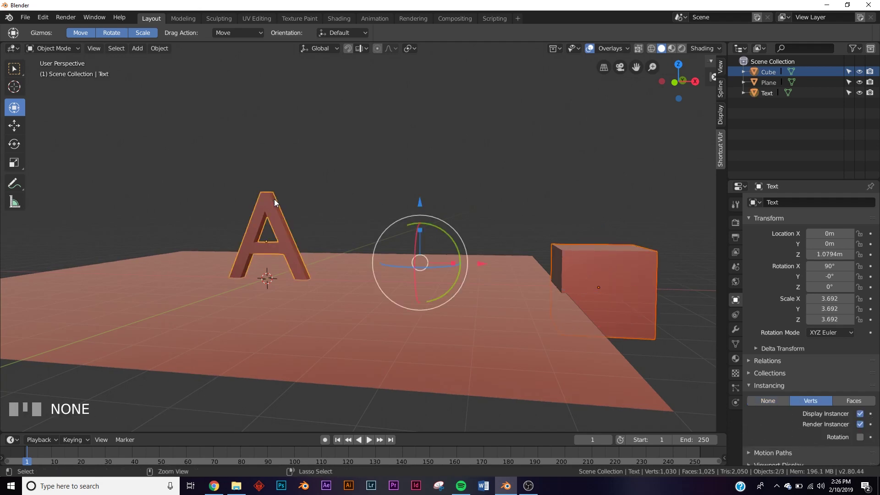
pyautogui.hotkey('ctrl', 'p')
pyautogui.click(274, 199)
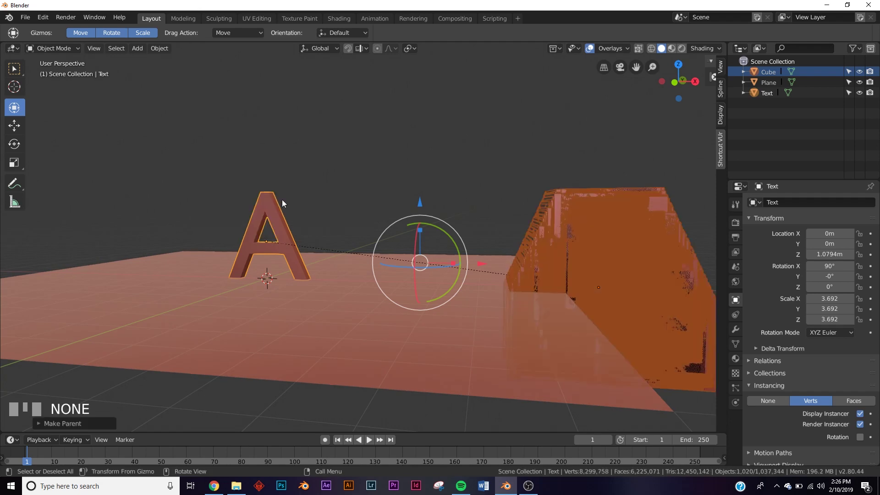
pyautogui.keyDown('shift'); pyautogui.moveTo(640, 237); pyautogui.dragTo(289, 215, button='middle'); pyautogui.keyUp('shift')
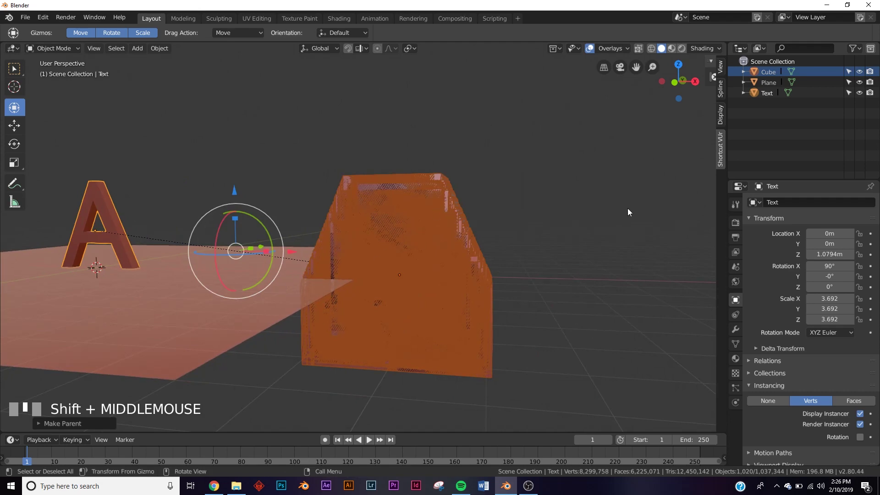
pyautogui.click(774, 73)
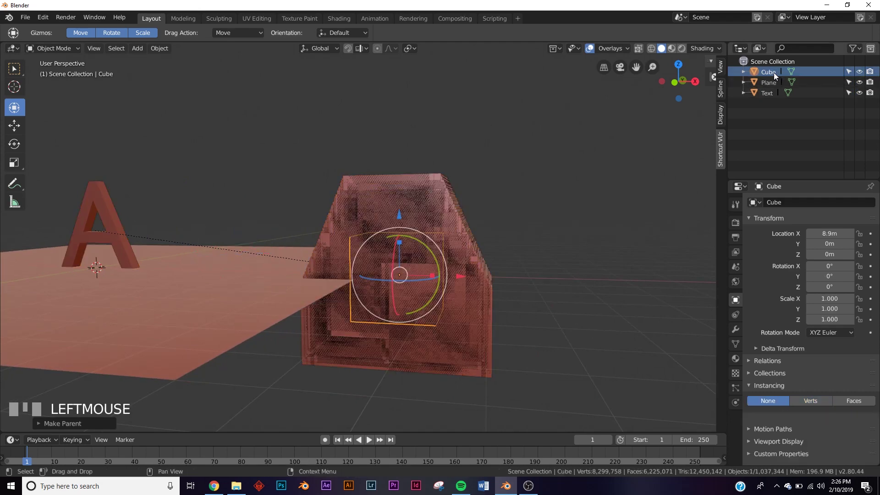
# Scale the cube down to 0.025 so the letter A becomes a lattice of small cubes
pyautogui.press('s')
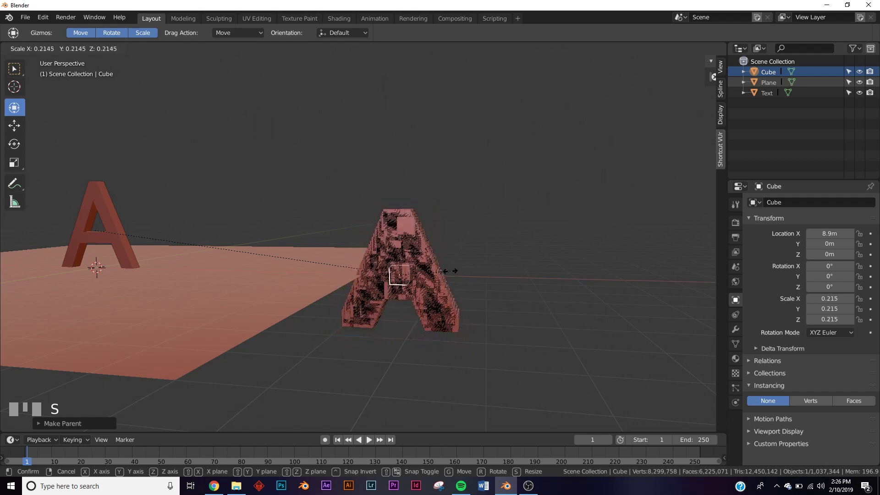
pyautogui.click(425, 235)
pyautogui.scroll(3, 426, 236)
pyautogui.scroll(-3, 426, 236)
# Move the cube left along X and shift the solid letter A far to the left
pyautogui.moveTo(457, 275); pyautogui.dragTo(224, 271)
pyautogui.moveTo(225, 271); pyautogui.dragTo(255, 254, button='middle')
pyautogui.scroll(-5, 217, 243)
pyautogui.keyDown('shift'); pyautogui.click(251, 247); pyautogui.keyUp('shift')
pyautogui.moveTo(314, 241); pyautogui.dragTo(85, 254)
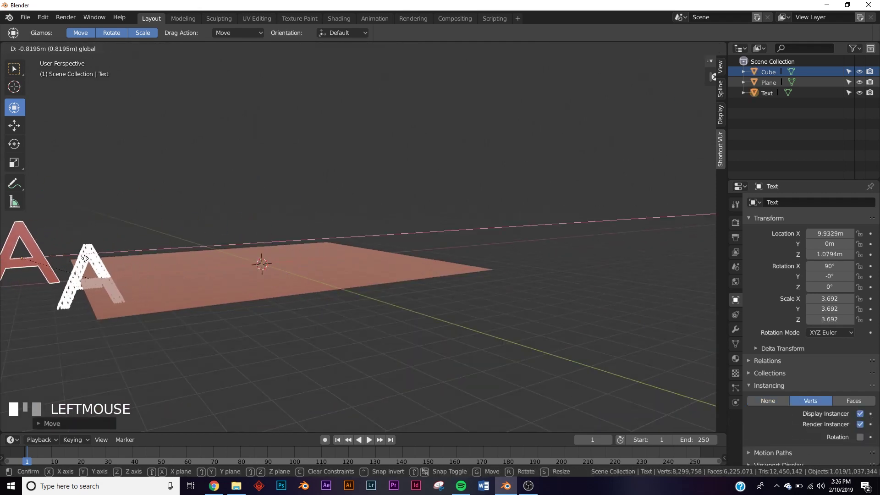
# Move the voxel letter right along X and raise it up onto the floor plane
pyautogui.click(763, 74)
pyautogui.moveTo(151, 274); pyautogui.dragTo(321, 246)
pyautogui.scroll(3, 321, 247)
pyautogui.keyDown('shift'); pyautogui.moveTo(320, 247); pyautogui.dragTo(273, 243, button='middle'); pyautogui.keyUp('shift')
pyautogui.moveTo(261, 293); pyautogui.dragTo(297, 88)
pyautogui.keyDown('shift'); pyautogui.moveTo(347, 93); pyautogui.dragTo(305, 214, button='middle'); pyautogui.keyUp('shift')
pyautogui.scroll(-5, 504, 183)
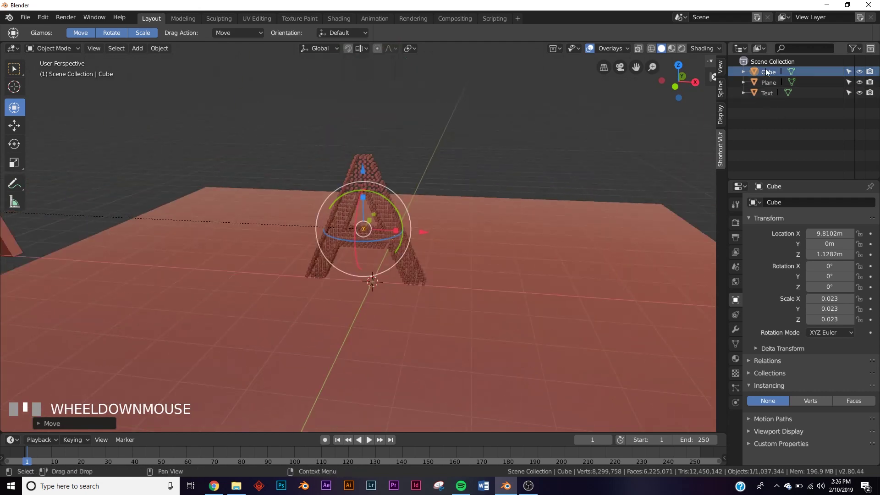
pyautogui.scroll(5, 544, 219)
# Enlarge the small cubes slightly and centre the voxel letter in the view
pyautogui.press('s')
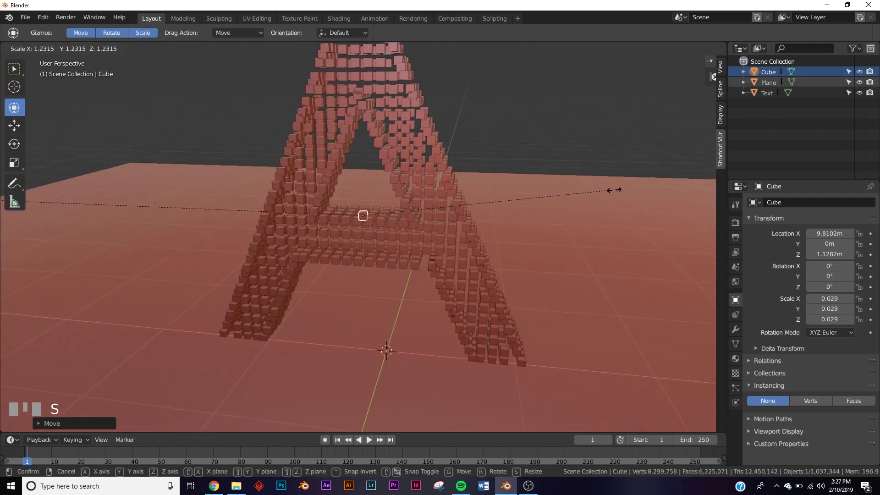
pyautogui.click(582, 194)
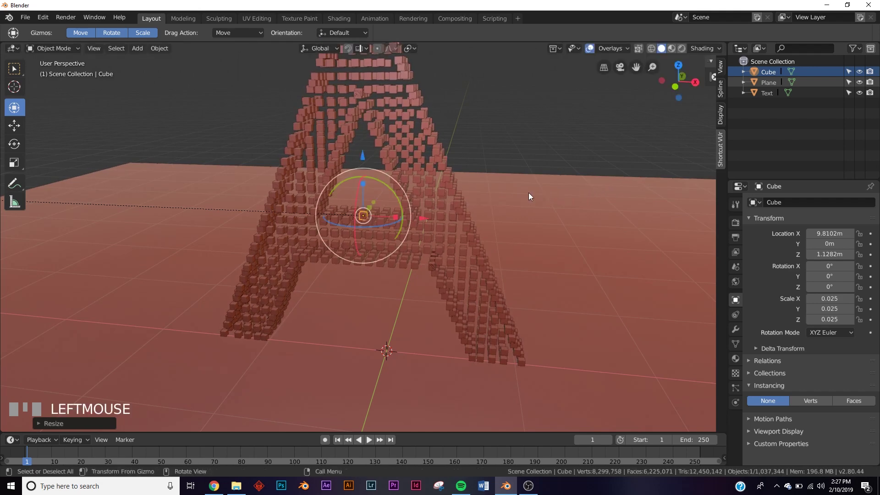
pyautogui.scroll(-3, 527, 191)
pyautogui.moveTo(497, 196); pyautogui.dragTo(452, 216, button='middle')
pyautogui.scroll(-2, 219, 276)
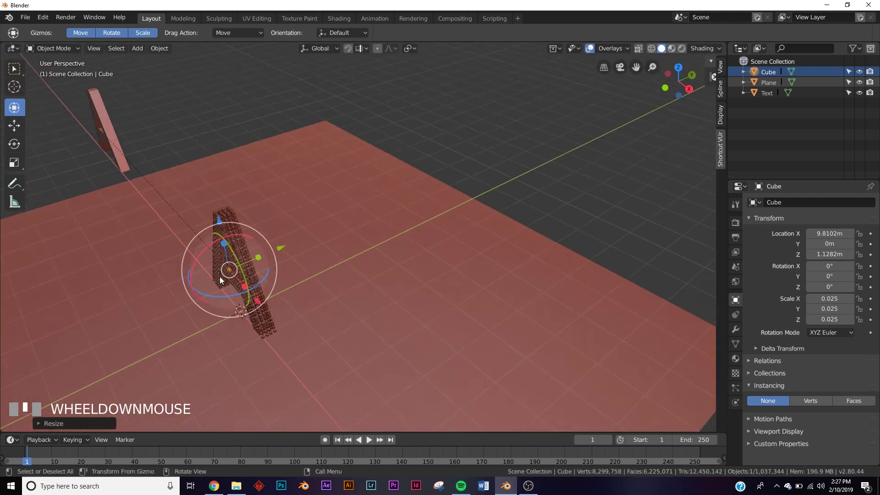
pyautogui.scroll(4, 232, 274)
pyautogui.keyDown('shift'); pyautogui.moveTo(232, 274); pyautogui.dragTo(430, 192, button='middle'); pyautogui.keyUp('shift')
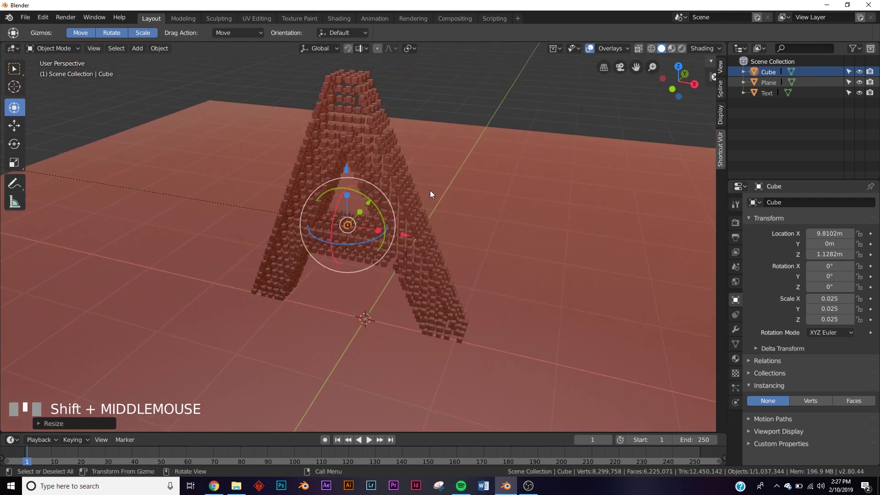
pyautogui.moveTo(405, 137); pyautogui.dragTo(439, 167, button='middle')
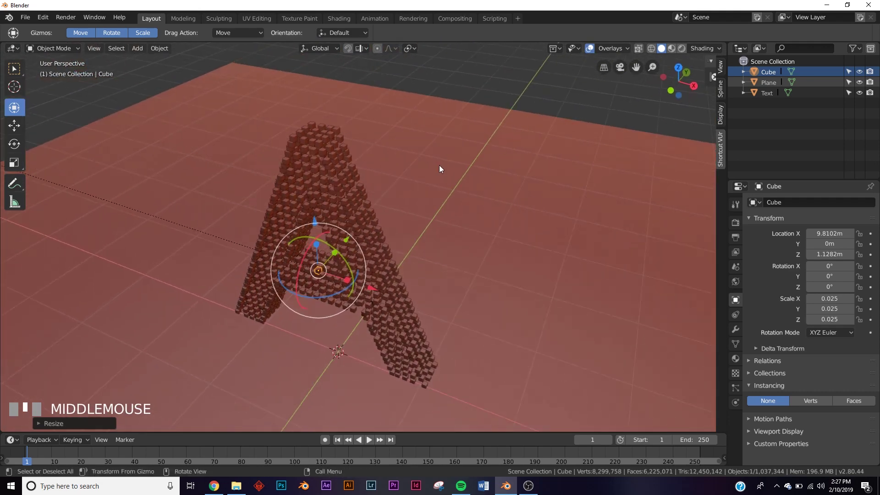
pyautogui.hotkey('shift', 'a')
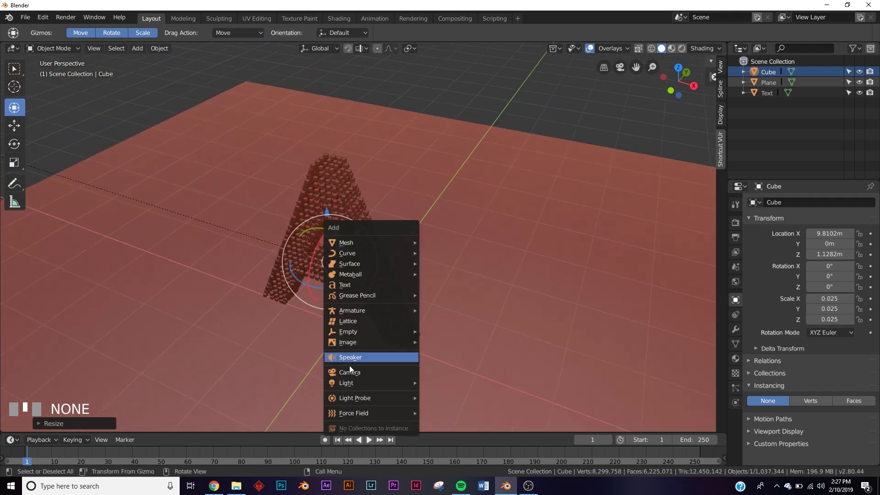
# Add a camera and set the output resolution to 2000 × 2000 px
pyautogui.click(364, 372)
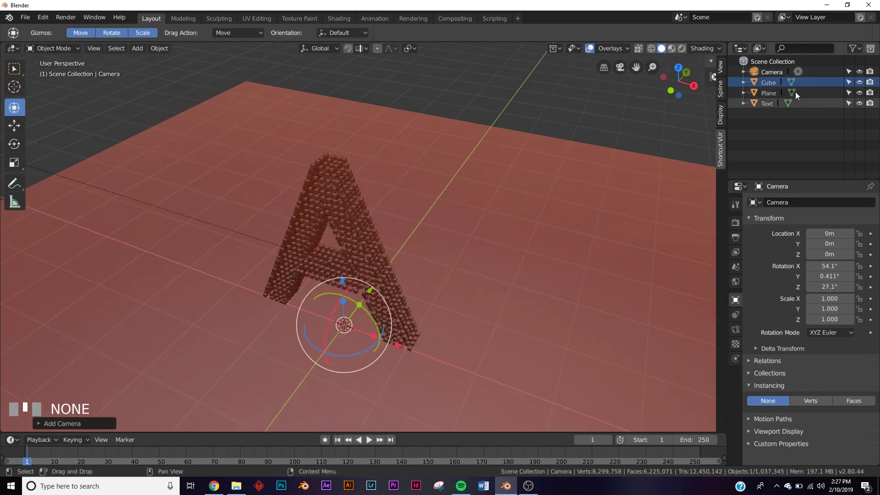
pyautogui.click(734, 221)
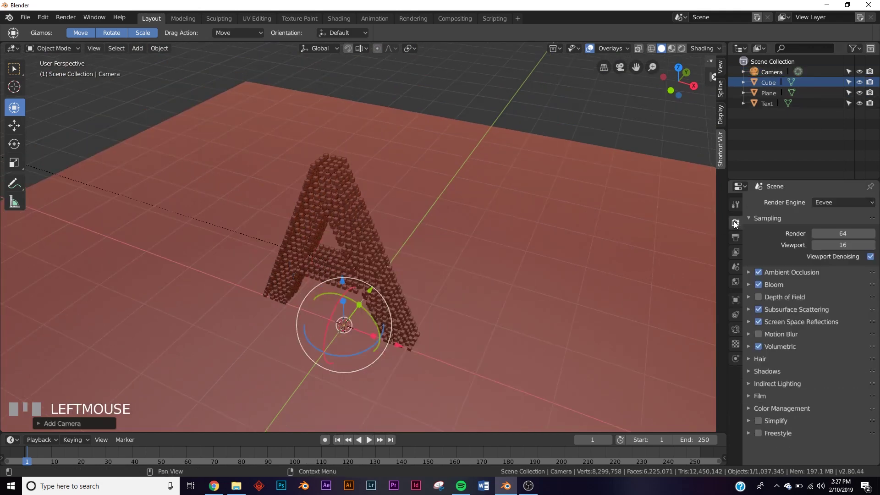
pyautogui.click(734, 237)
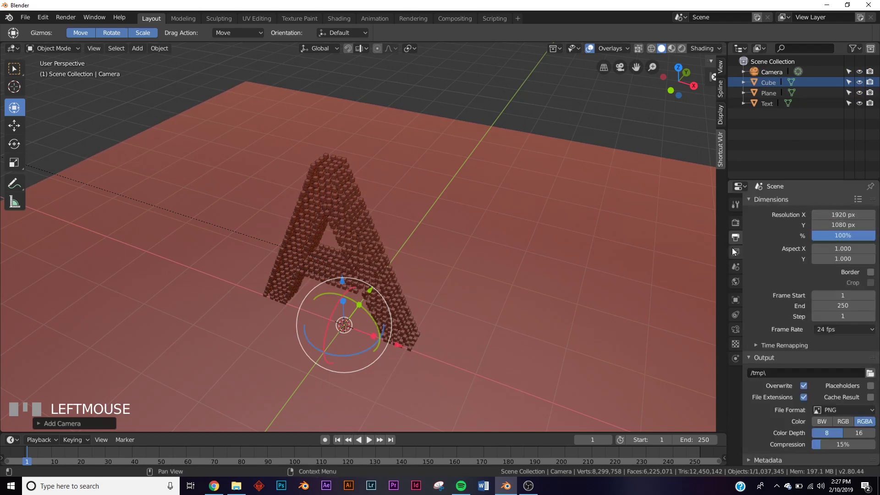
pyautogui.click(735, 222)
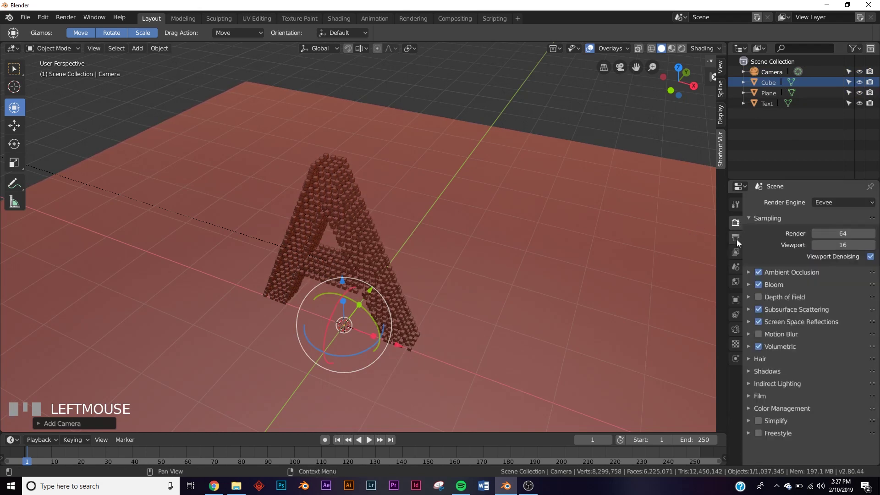
pyautogui.click(735, 238)
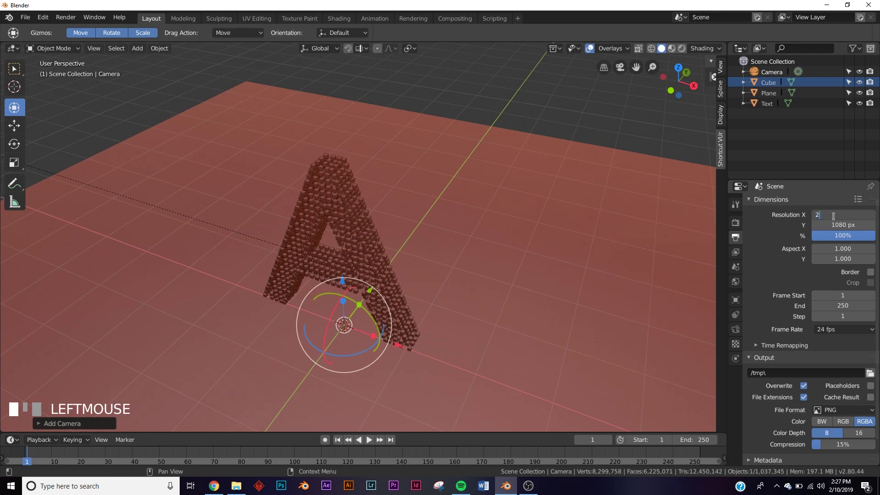
pyautogui.moveTo(834, 216); pyautogui.dragTo(824, 216)
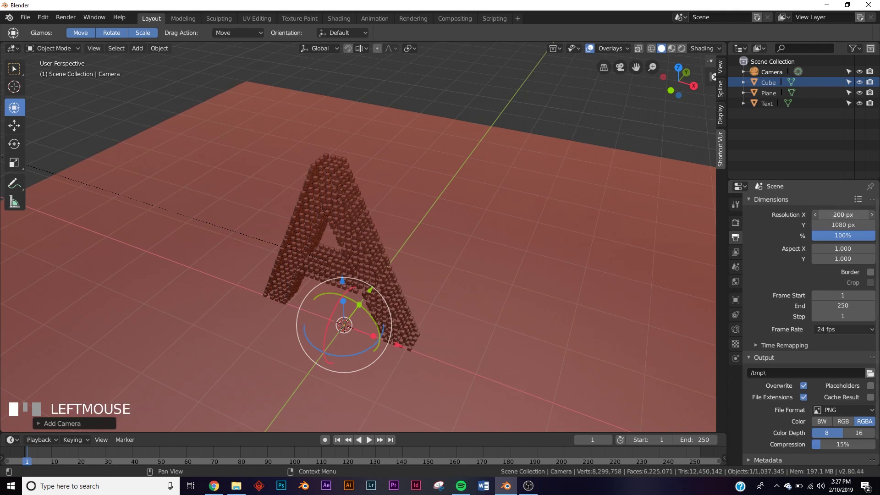
pyautogui.press('KP_Enter')
pyautogui.doubleClick(843, 225)
pyautogui.write('2000')
pyautogui.press('KP_Enter')
# Look through the camera view and make the camera the active object
pyautogui.moveTo(435, 257); pyautogui.dragTo(429, 262, button='middle')
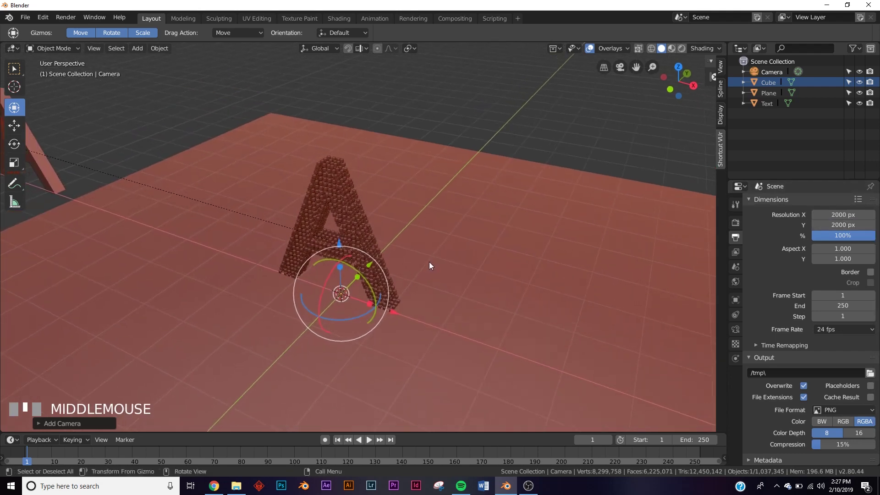
pyautogui.press('KP_0')
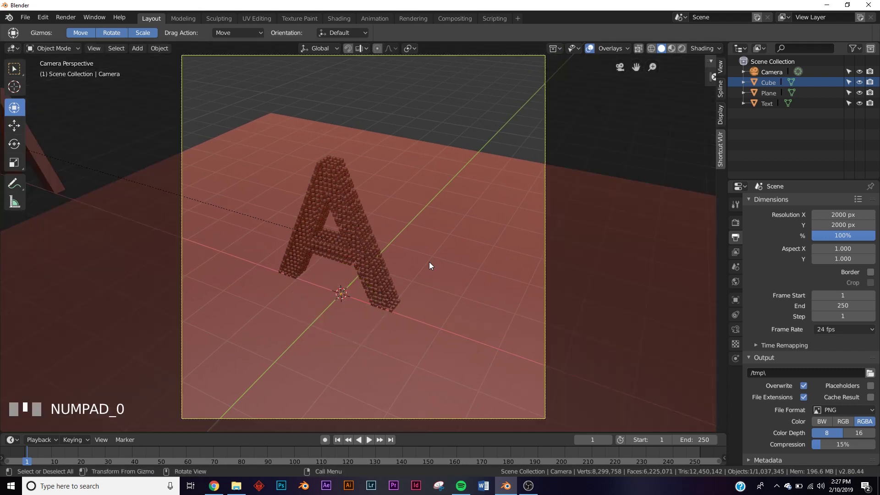
pyautogui.click(772, 71)
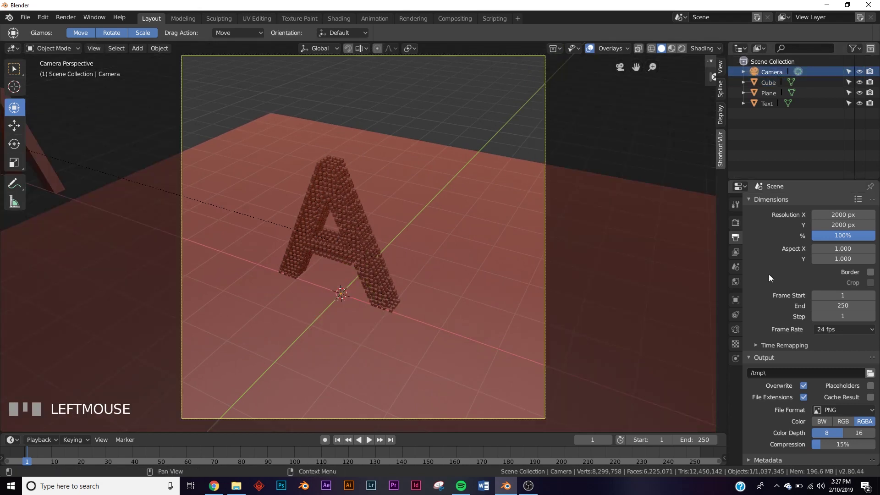
# Switch the camera lens to Orthographic and make it the active scene camera
pyautogui.click(735, 330)
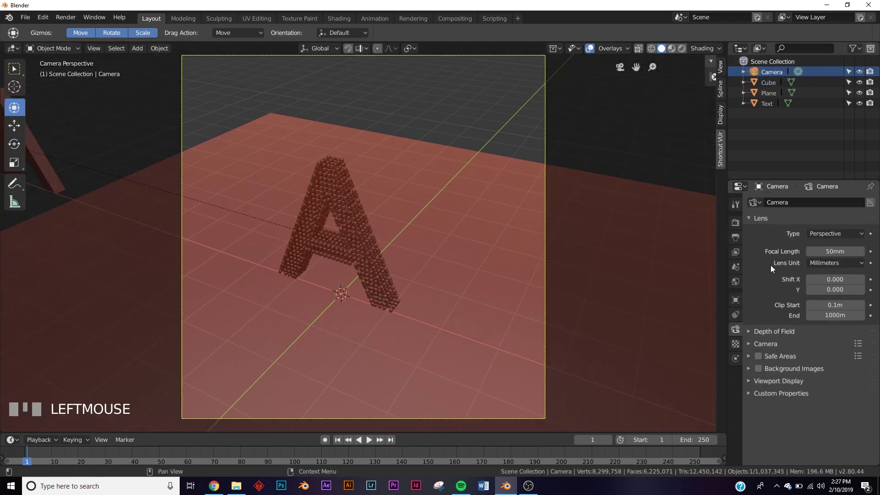
pyautogui.click(824, 235)
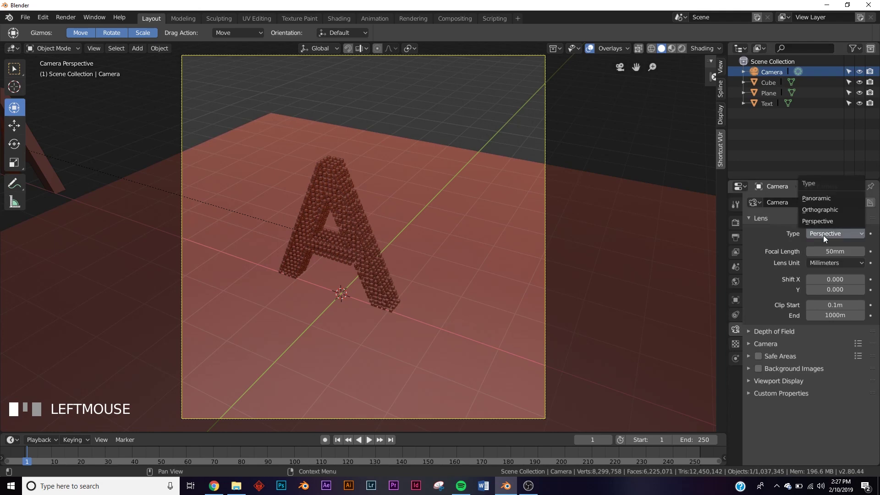
pyautogui.click(820, 210)
pyautogui.scroll(-3, 524, 259)
pyautogui.moveTo(524, 259); pyautogui.dragTo(335, 224, button='middle')
pyautogui.press('ctrl+KP_0')
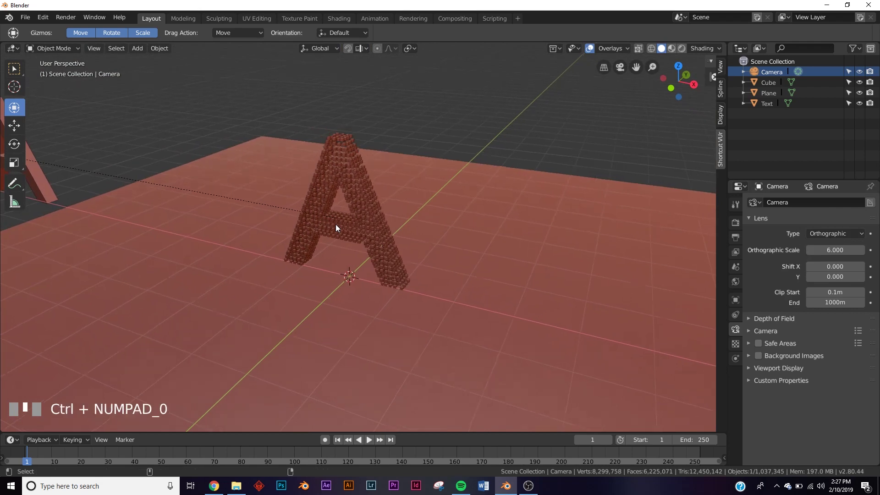
pyautogui.press('KP_0')
# Set the orthographic scale to 3.5 and reposition the camera to frame the voxel A
pyautogui.moveTo(835, 249); pyautogui.dragTo(794, 249)
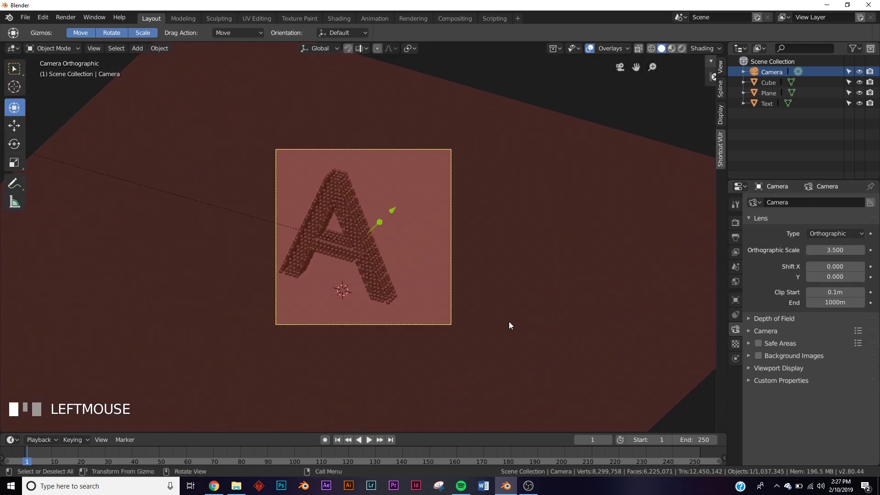
pyautogui.press('g')
pyautogui.click(485, 320)
pyautogui.scroll(4, 468, 315)
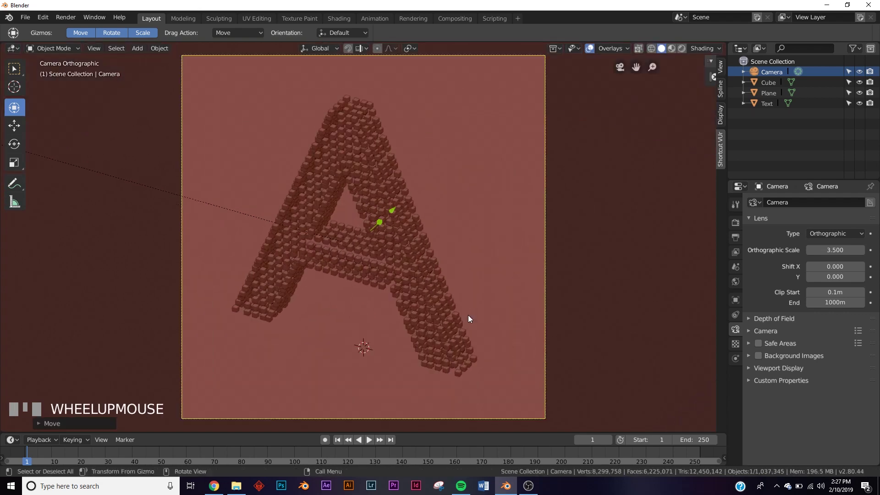
pyautogui.moveTo(548, 313); pyautogui.dragTo(472, 301, button='middle')
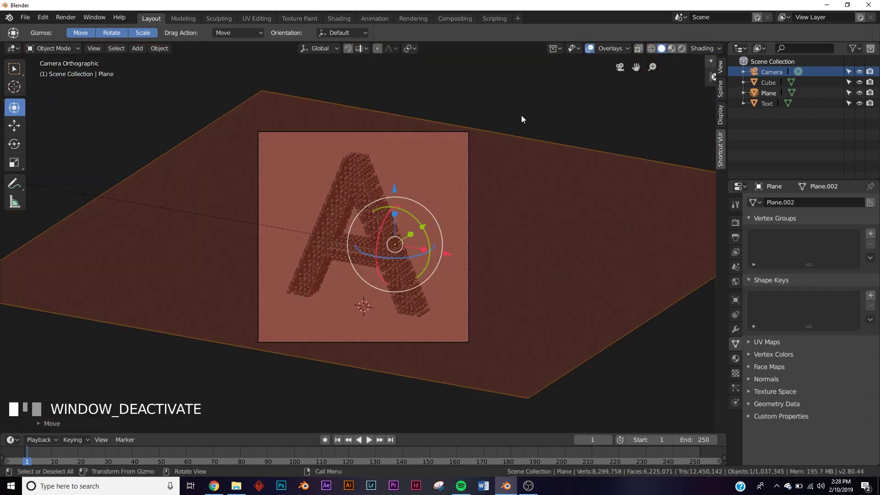
# Check the orange voxel A reference post on Instagram, then return to Blender
pyautogui.click(214, 486)
pyautogui.scroll(-12, 287, 373)
pyautogui.click(230, 254)
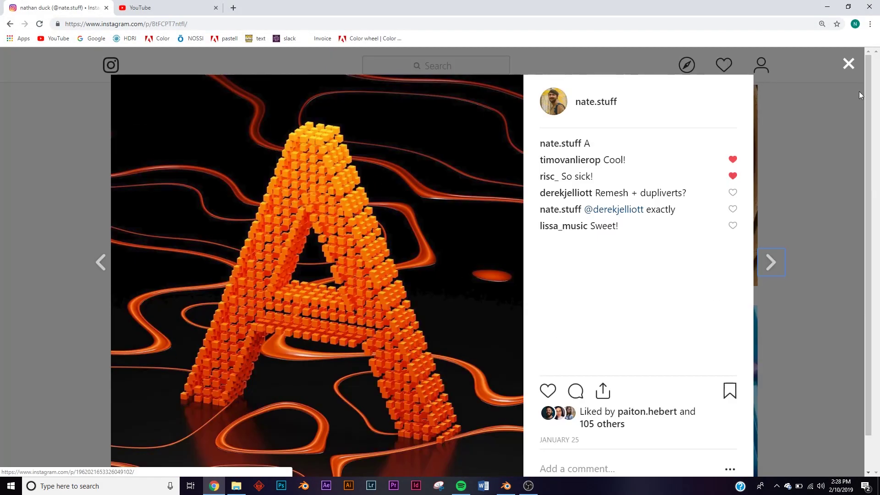
pyautogui.click(827, 7)
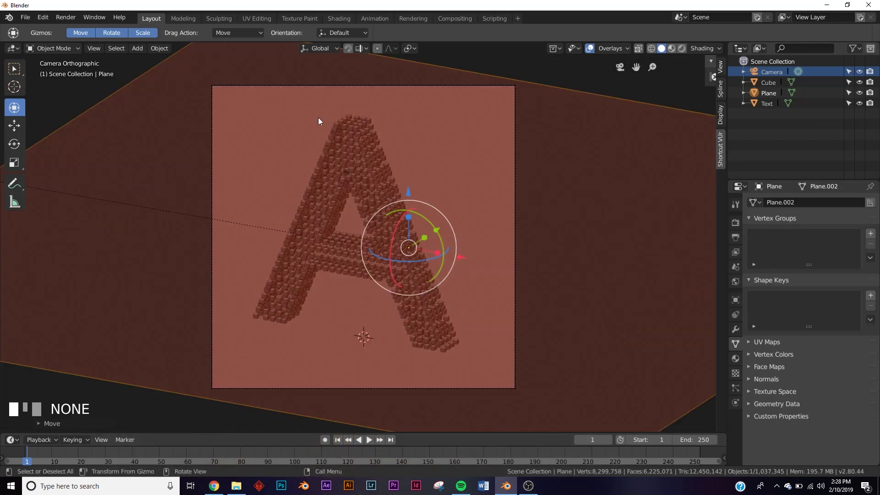
# In the Shading workspace, preview through the camera with material shading and Bloom turned off
pyautogui.click(346, 18)
pyautogui.press('KP_0')
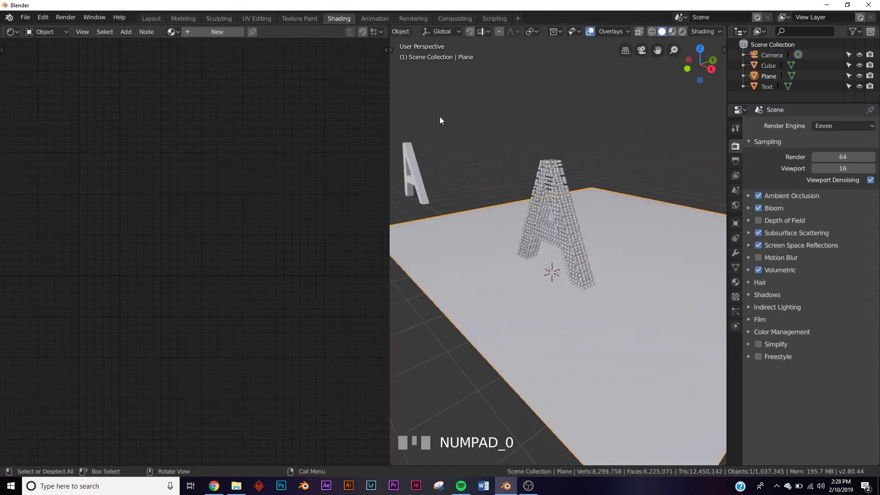
pyautogui.press('z')
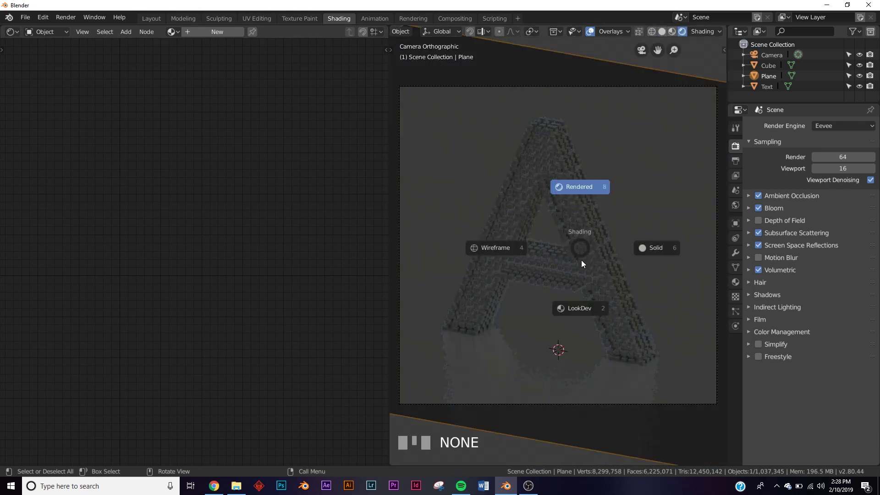
pyautogui.click(589, 308)
pyautogui.click(758, 208)
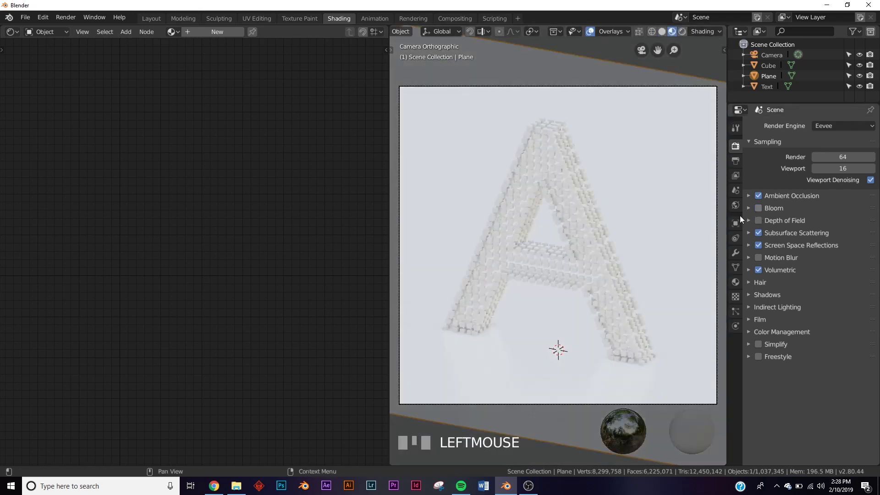
# Preview the scene under the dark night HDRI and give the plane a new material
pyautogui.click(706, 30)
pyautogui.click(687, 105)
pyautogui.click(669, 138)
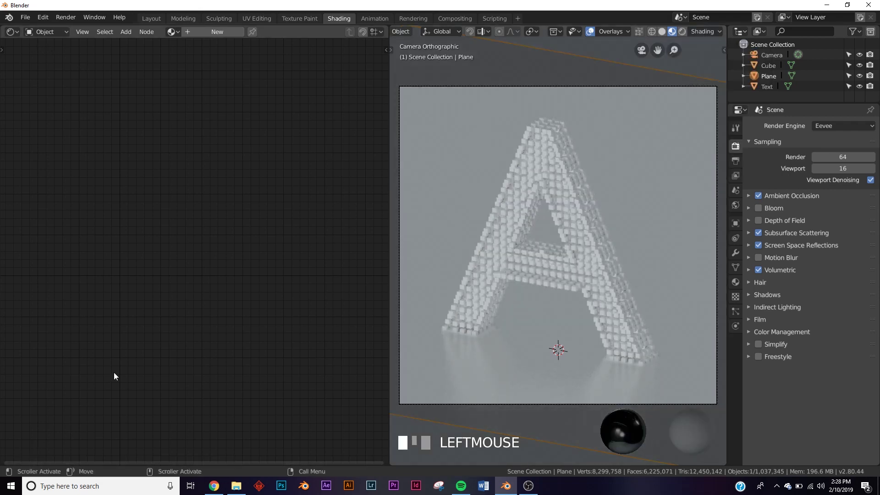
pyautogui.click(214, 32)
pyautogui.moveTo(284, 289); pyautogui.dragTo(340, 274, button='middle')
# Add a ColorRamp node and connect its Color to the Principled Base Color
pyautogui.moveTo(94, 196); pyautogui.dragTo(183, 197, button='middle')
pyautogui.press('Delete')
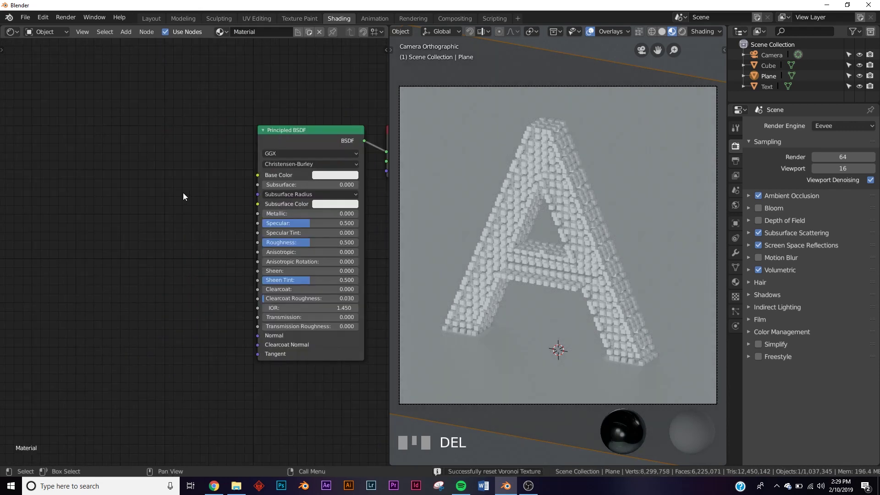
pyautogui.hotkey('shift', 'a')
pyautogui.click(149, 163)
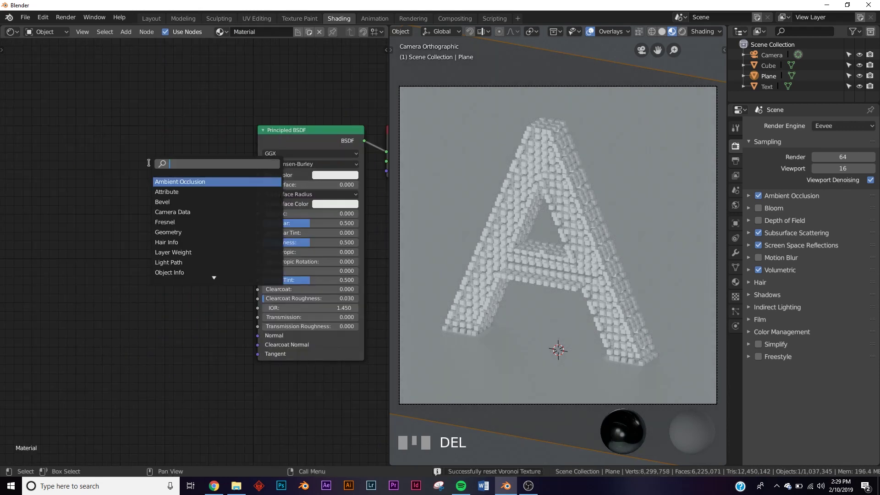
pyautogui.write('col')
pyautogui.press('Return')
pyautogui.click(108, 169)
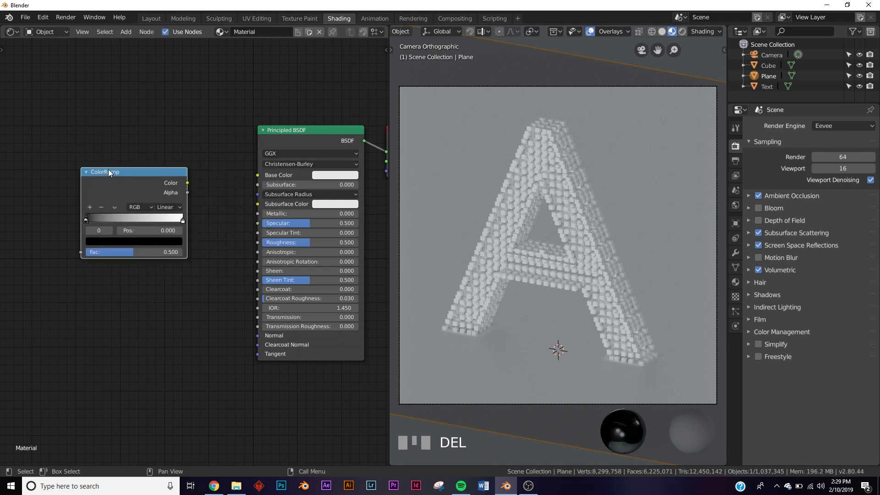
pyautogui.moveTo(252, 173); pyautogui.dragTo(253, 175)
# Add a Voronoi Texture node feeding its Color into the ColorRamp Fac
pyautogui.moveTo(182, 233); pyautogui.dragTo(299, 212, button='middle')
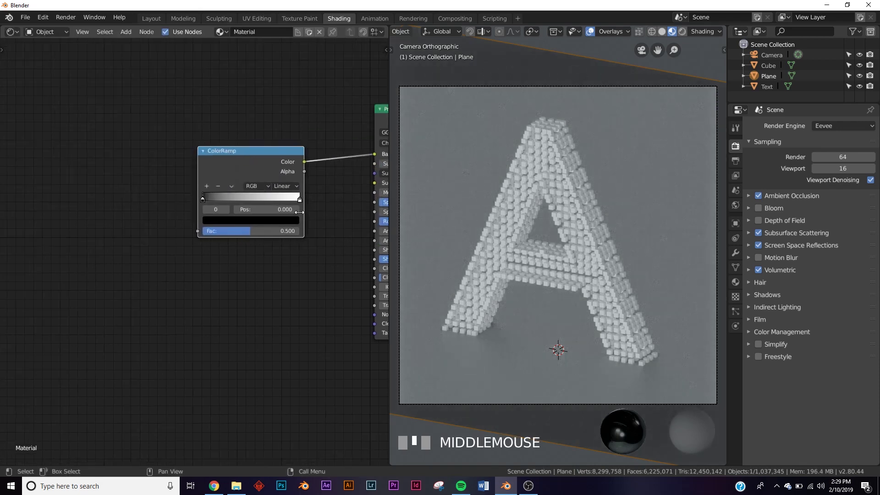
pyautogui.hotkey('shift', 'a')
pyautogui.click(136, 161)
pyautogui.write('vor')
pyautogui.click(165, 180)
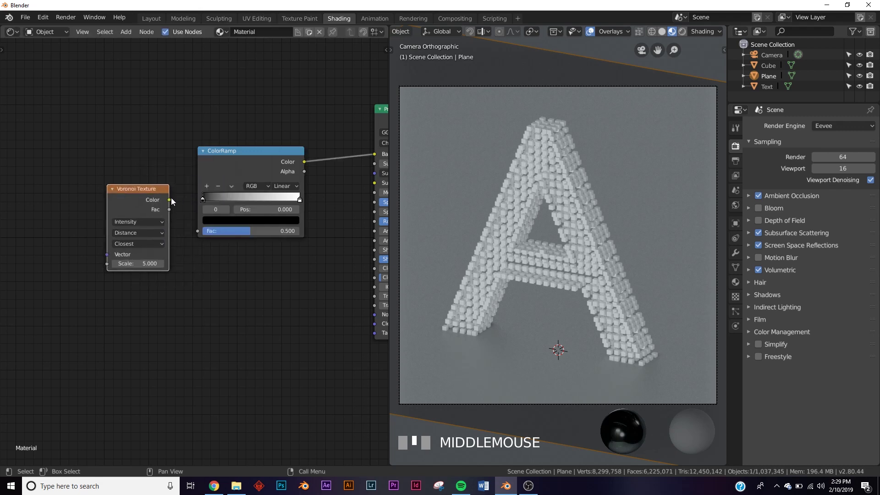
pyautogui.moveTo(198, 230); pyautogui.dragTo(199, 231)
# Add a Musgrave Texture feeding the Voronoi Vector, and move the black stop to 0.421
pyautogui.moveTo(194, 250); pyautogui.dragTo(269, 255, button='middle')
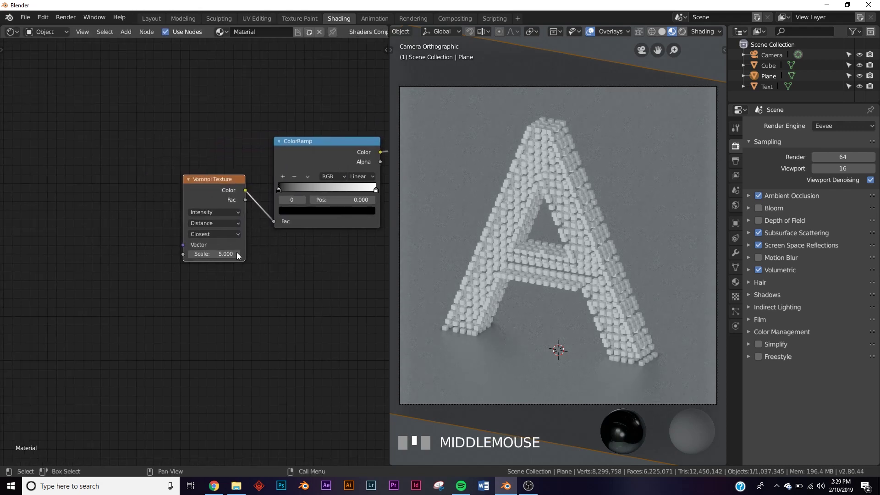
pyautogui.hotkey('shift', 'a')
pyautogui.click(116, 215)
pyautogui.write('mus')
pyautogui.click(155, 234)
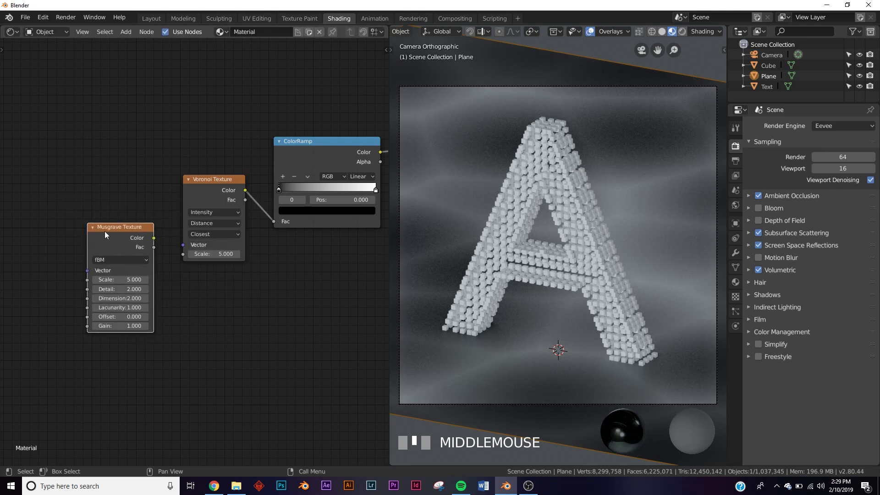
pyautogui.moveTo(181, 244); pyautogui.dragTo(183, 245)
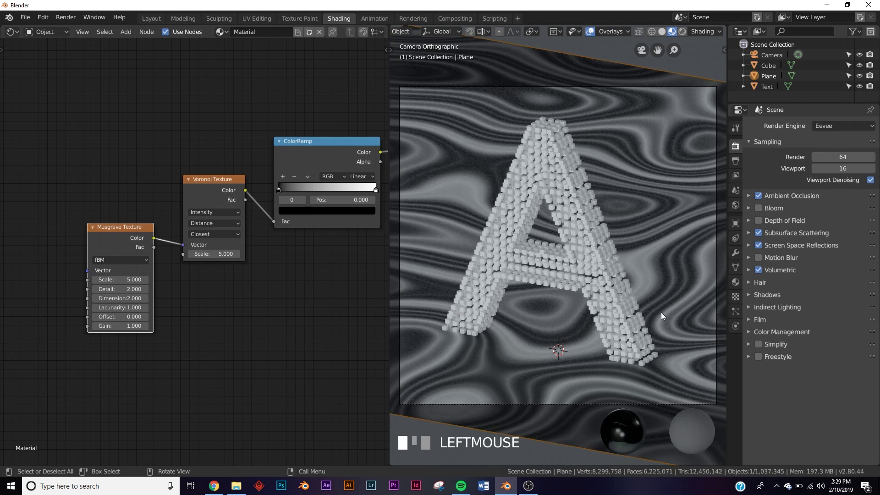
pyautogui.moveTo(289, 273); pyautogui.dragTo(276, 304, button='middle')
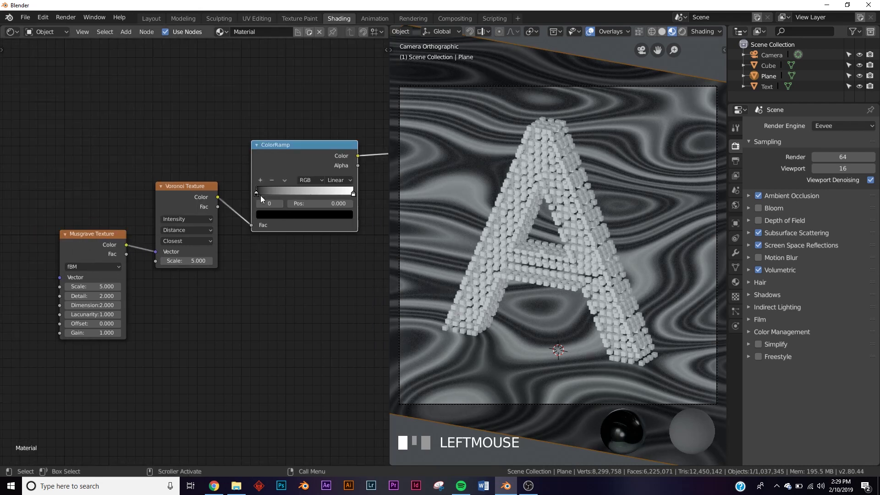
pyautogui.moveTo(257, 193); pyautogui.dragTo(298, 193)
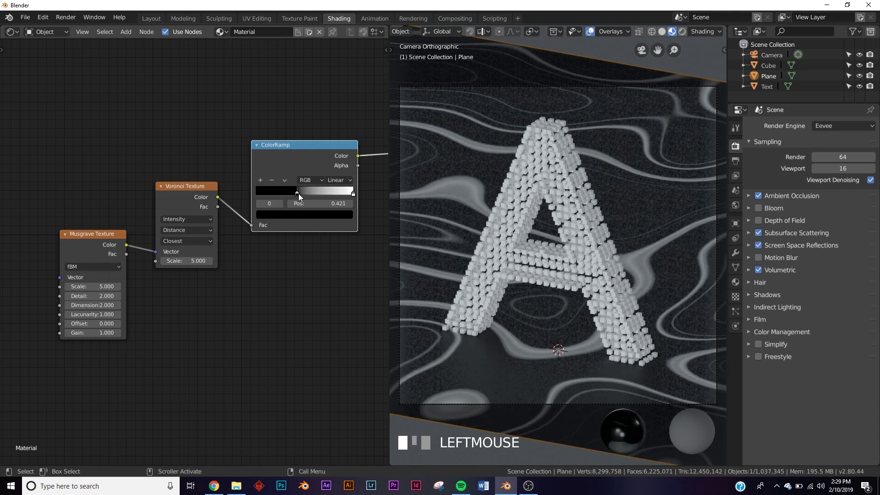
pyautogui.click(214, 485)
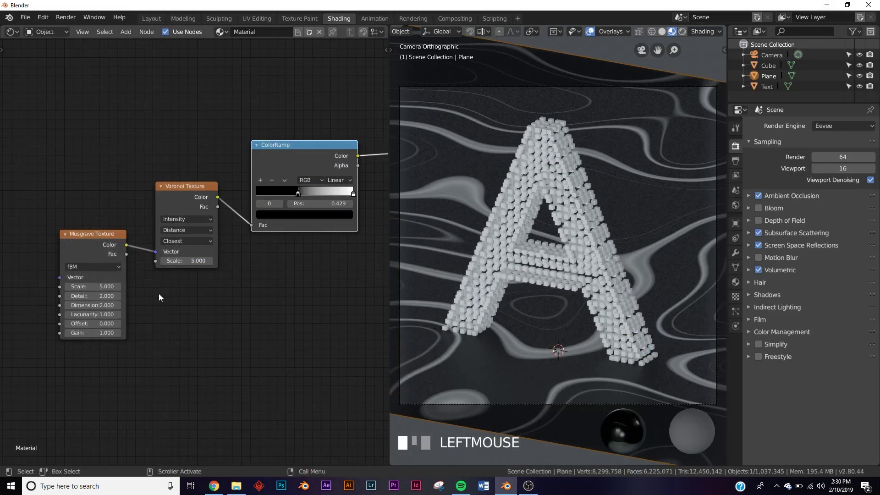
# Set the Voronoi scale to 5.7 and the Musgrave scale to 5.9
pyautogui.moveTo(159, 293); pyautogui.dragTo(200, 265, button='middle')
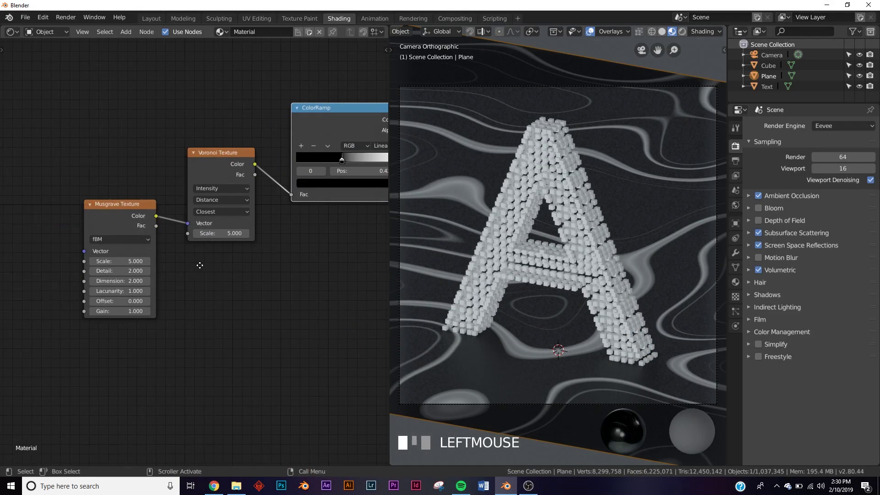
pyautogui.scroll(2, 200, 264)
pyautogui.moveTo(255, 205)
pyautogui.mouseDown()
pyautogui.moveTo(282, 205)
pyautogui.moveTo(267, 204)
pyautogui.mouseUp()
pyautogui.moveTo(115, 242); pyautogui.dragTo(132, 242)
pyautogui.scroll(3, 194, 268)
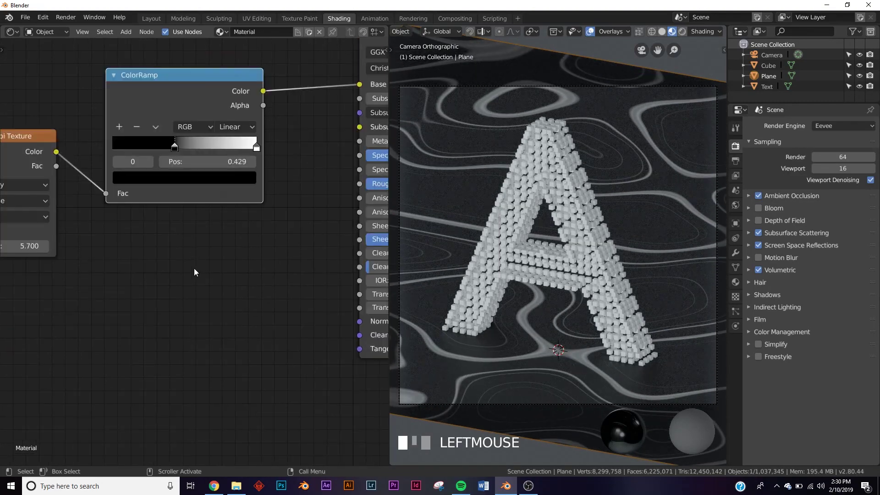
pyautogui.scroll(-4, 218, 271)
# Add a Bump node with Voronoi Color as Height, outputting to the shader's Normal
pyautogui.hotkey('shift', 'a')
pyautogui.click(214, 267)
pyautogui.write('bum')
pyautogui.click(255, 286)
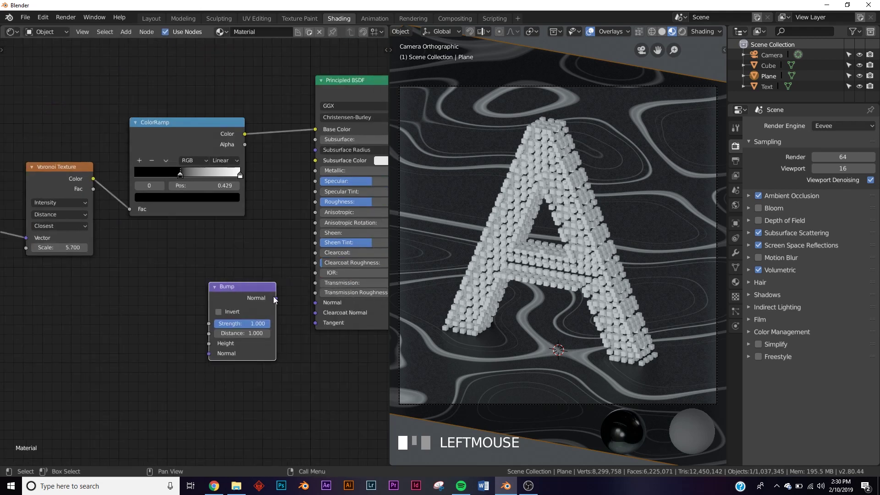
pyautogui.moveTo(313, 304); pyautogui.dragTo(314, 302)
pyautogui.moveTo(66, 179); pyautogui.dragTo(158, 177, button='middle')
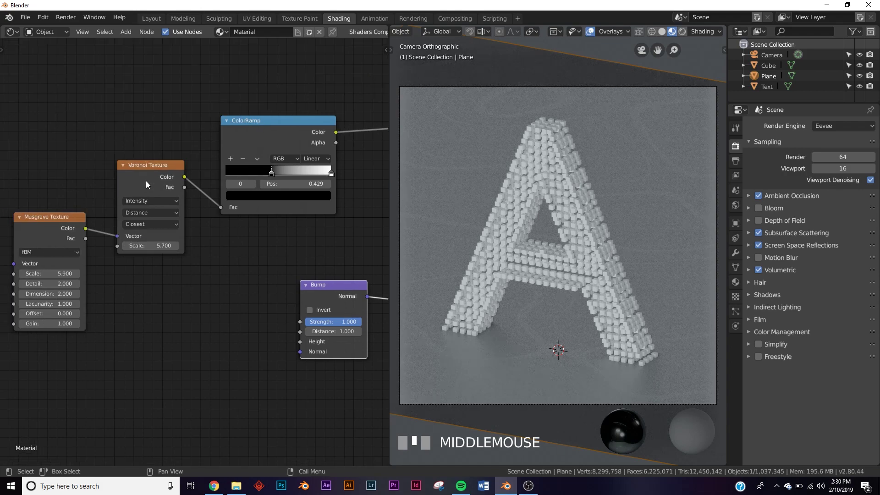
pyautogui.moveTo(184, 177); pyautogui.dragTo(187, 179)
pyautogui.moveTo(269, 324); pyautogui.dragTo(298, 344)
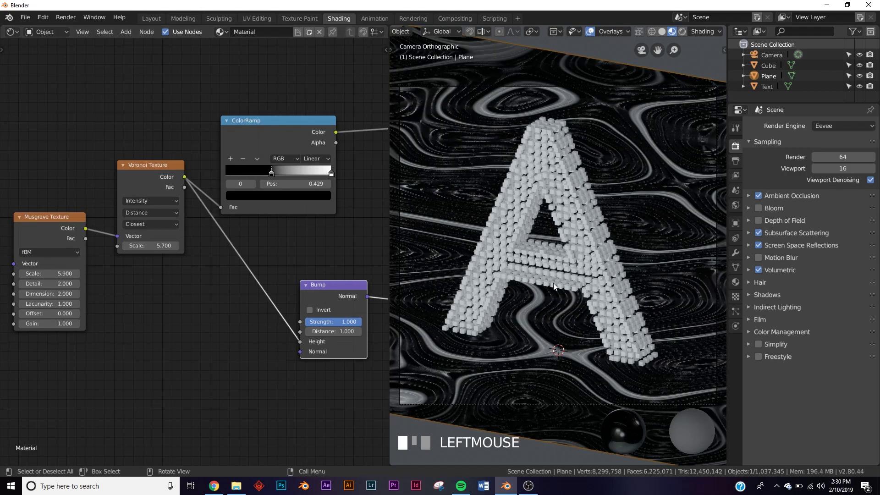
pyautogui.moveTo(628, 302)
pyautogui.mouseDown(button='middle')
pyautogui.moveTo(631, 257)
pyautogui.moveTo(630, 278)
pyautogui.moveTo(603, 279)
pyautogui.moveTo(635, 274)
pyautogui.moveTo(619, 267)
pyautogui.moveTo(612, 284)
pyautogui.mouseUp(button='middle')
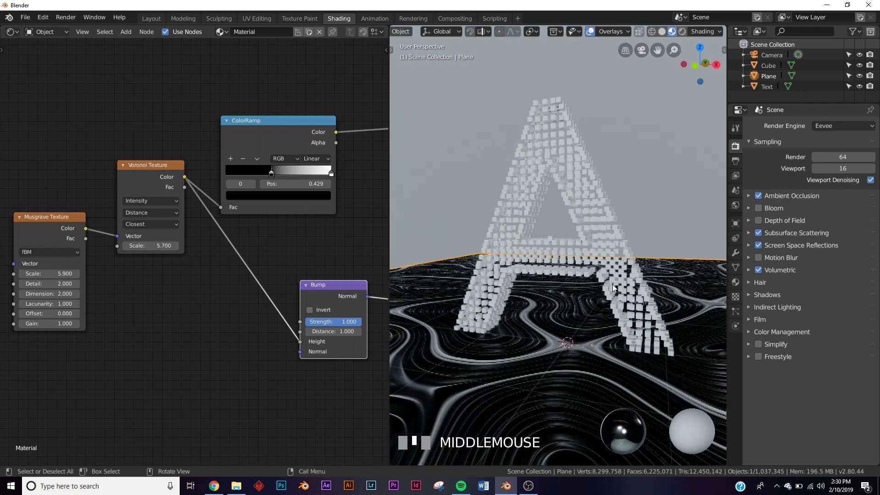
pyautogui.press('KP_0')
pyautogui.click(333, 173)
# Move the ColorRamp stops to 0.378 and 0.717 and colour the bright stop red
pyautogui.moveTo(334, 175); pyautogui.dragTo(299, 173)
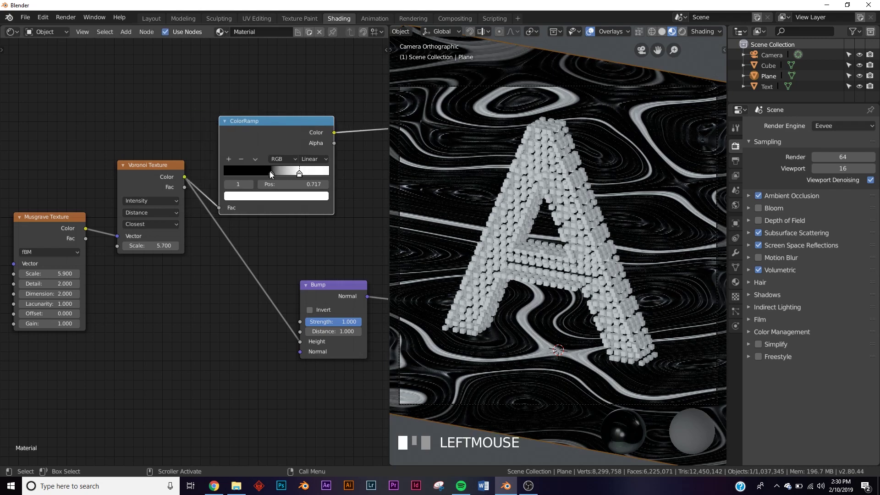
pyautogui.moveTo(270, 174); pyautogui.dragTo(265, 178)
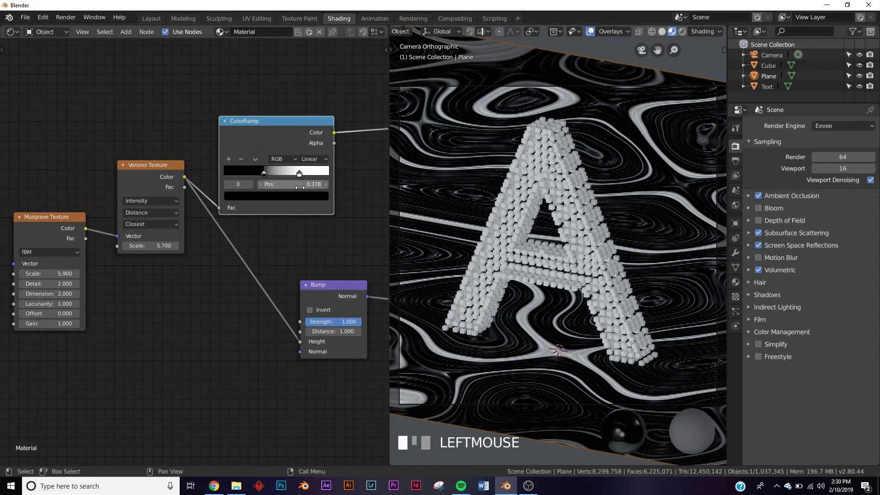
pyautogui.click(299, 174)
pyautogui.click(298, 196)
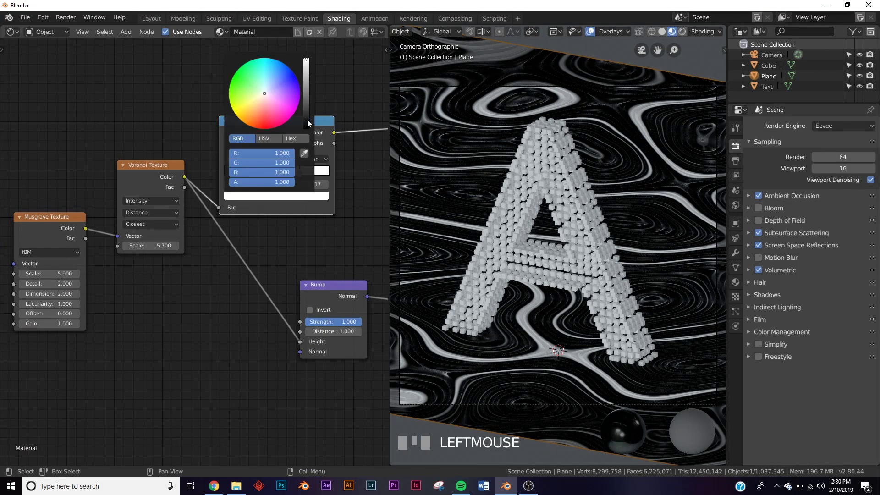
pyautogui.click(252, 131)
pyautogui.moveTo(554, 267); pyautogui.dragTo(597, 289, button='middle')
pyautogui.press('KP_0')
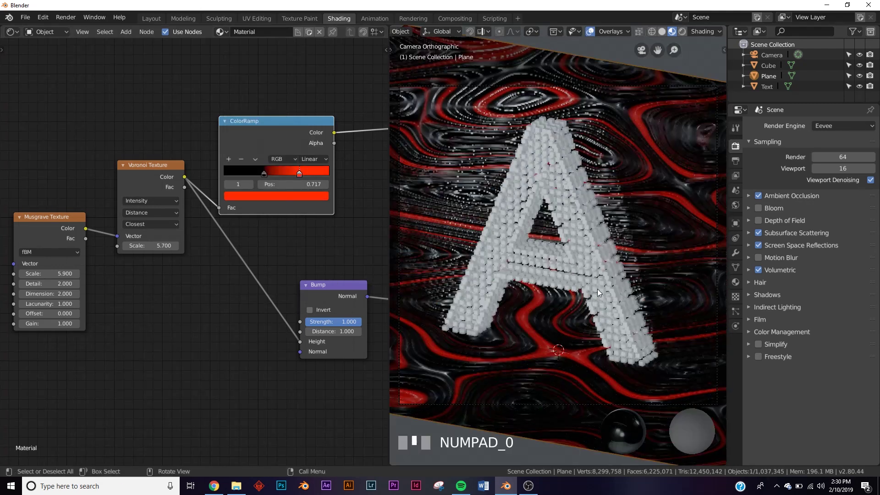
# Switch to the Layout workspace and bring up the render engine choices
pyautogui.click(151, 18)
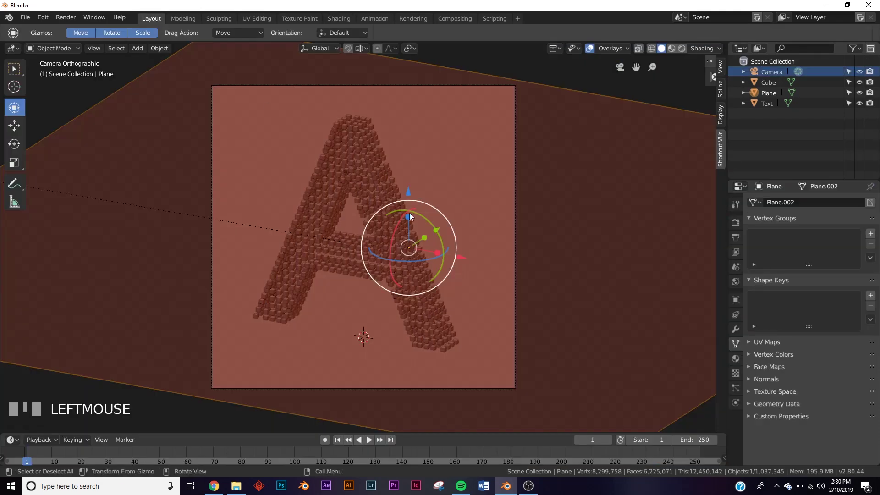
pyautogui.click(735, 223)
pyautogui.click(836, 203)
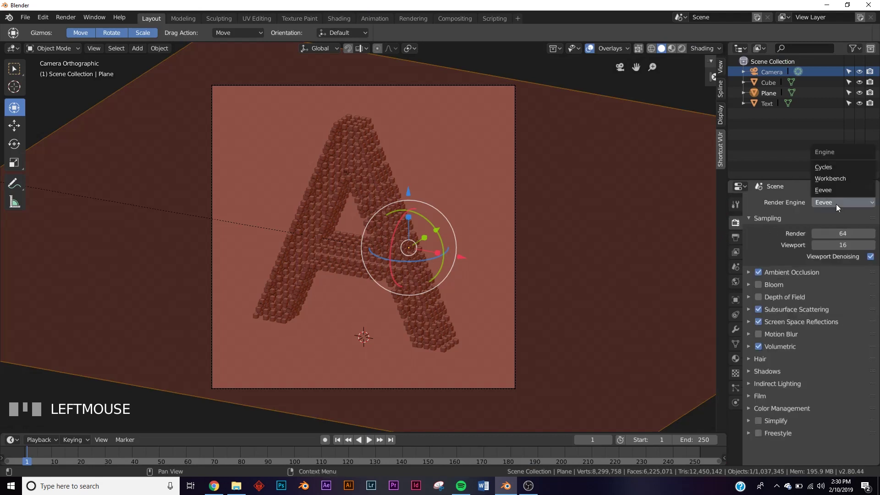
# Switch the render engine to Cycles and add an area light
pyautogui.click(836, 167)
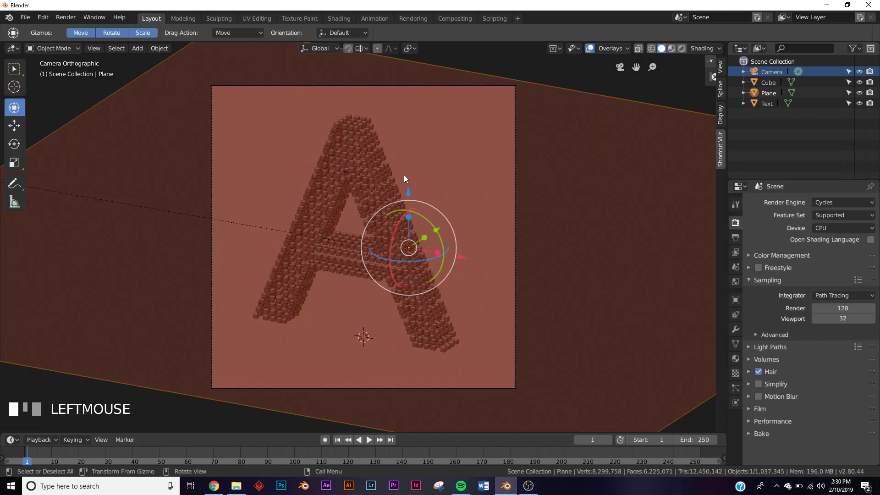
pyautogui.hotkey('shift', 'a')
pyautogui.press('Escape')
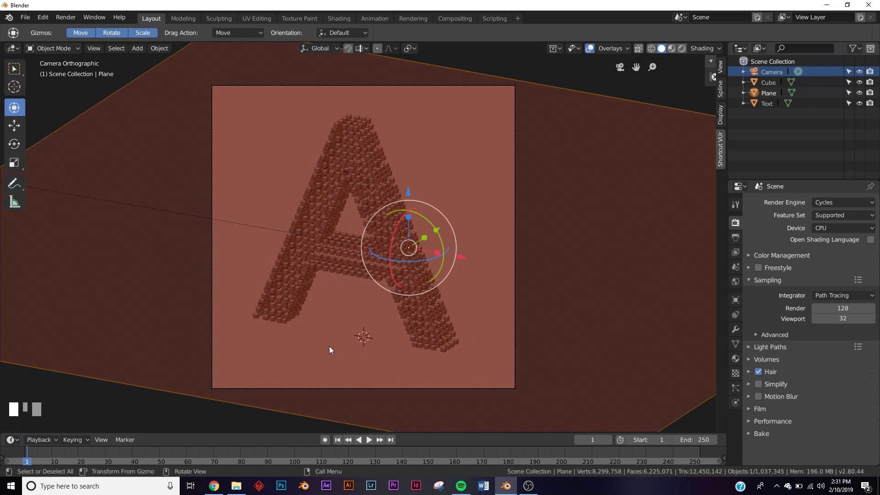
pyautogui.hotkey('shift', 'a')
pyautogui.moveTo(282, 419)
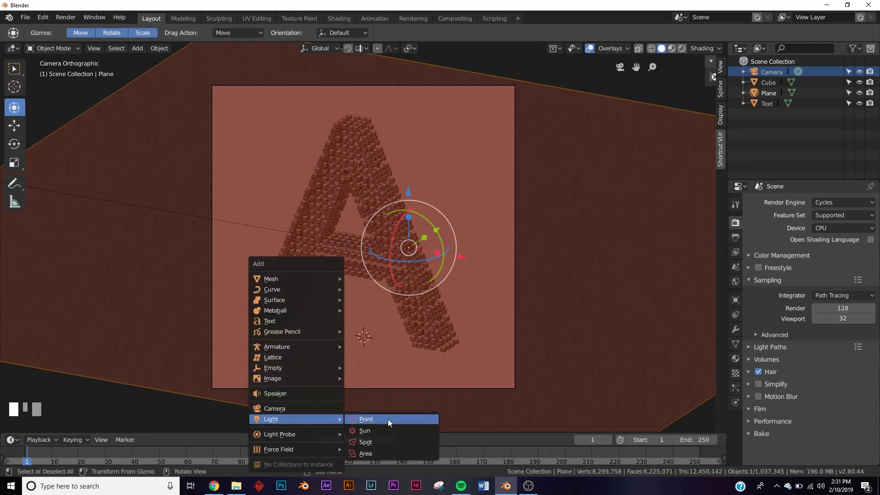
pyautogui.click(378, 452)
# Raise the area light above the voxel letter and scale it up
pyautogui.moveTo(377, 412); pyautogui.dragTo(365, 353, button='middle')
pyautogui.scroll(-3, 383, 223)
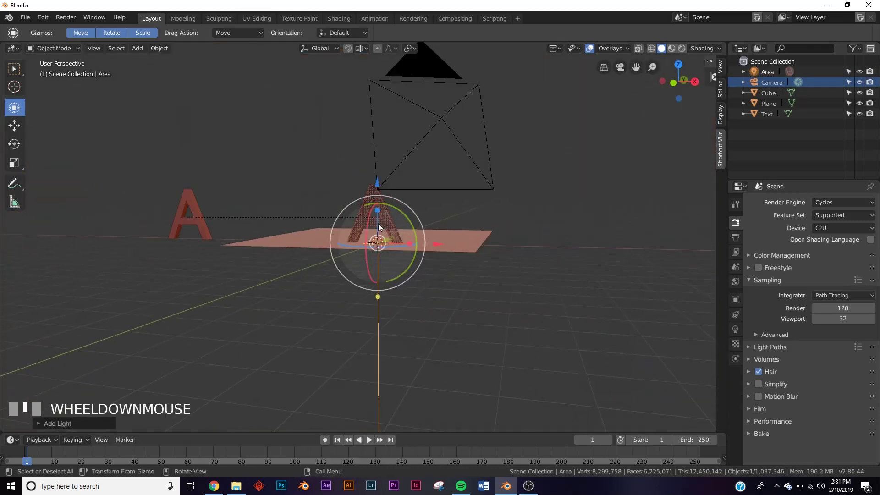
pyautogui.moveTo(378, 211); pyautogui.dragTo(378, 146)
pyautogui.press('KP_0')
pyautogui.moveTo(384, 86); pyautogui.dragTo(411, 207)
pyautogui.scroll(-2, 392, 139)
pyautogui.press('s')
pyautogui.click(520, 260)
pyautogui.scroll(4, 521, 260)
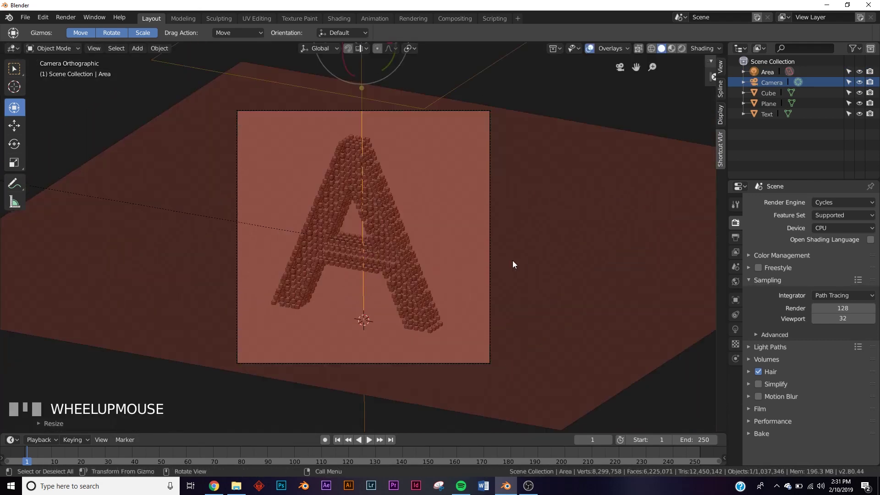
# Preview the path-traced render, then return to solid shading in a wide perspective view
pyautogui.press('z')
pyautogui.click(539, 257)
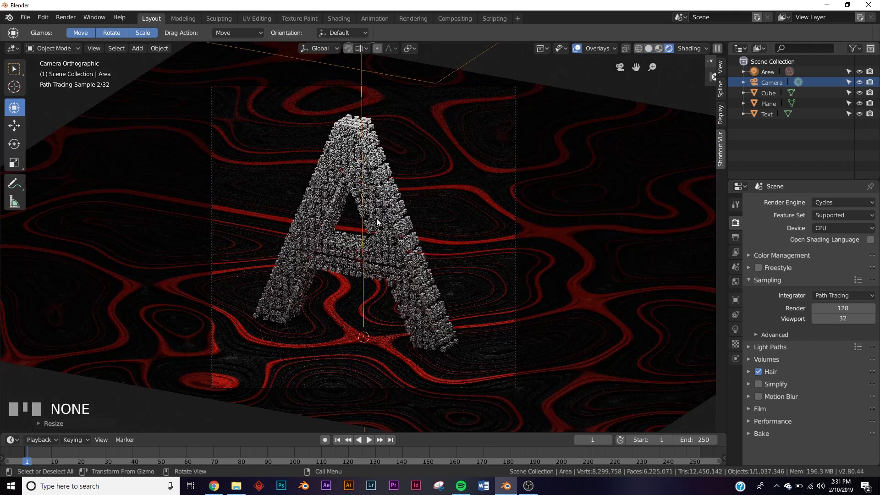
pyautogui.press('z')
pyautogui.click(466, 229)
pyautogui.moveTo(466, 229); pyautogui.dragTo(427, 229, button='middle')
# Add a second area light and move it across the floor to the right of the letter A
pyautogui.scroll(-3, 422, 229)
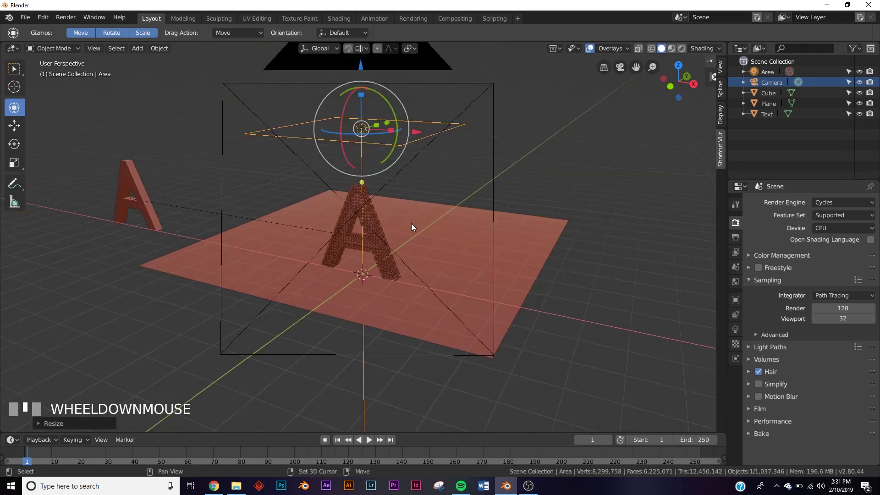
pyautogui.hotkey('shift', 'a')
pyautogui.moveTo(394, 219)
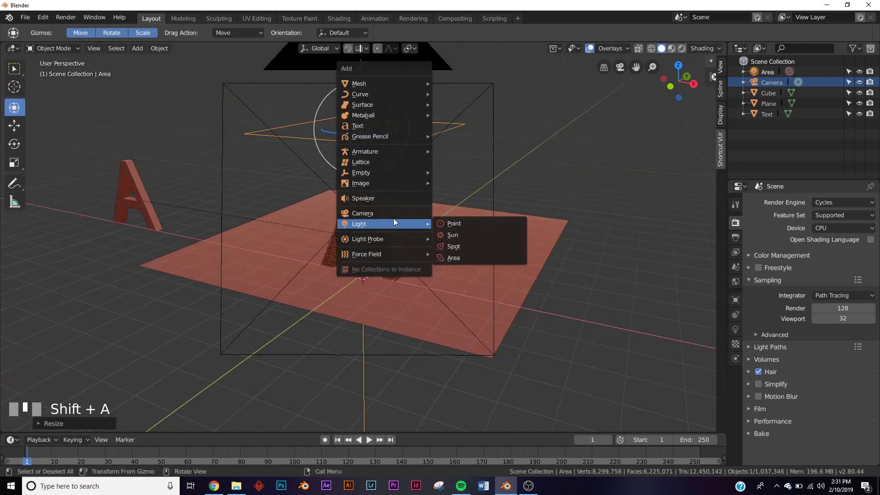
pyautogui.click(463, 257)
pyautogui.moveTo(360, 215); pyautogui.dragTo(358, 174)
pyautogui.moveTo(356, 132); pyautogui.dragTo(358, 135)
pyautogui.moveTo(358, 135); pyautogui.dragTo(441, 319, button='middle')
pyautogui.moveTo(441, 319); pyautogui.dragTo(534, 334)
pyautogui.moveTo(534, 334); pyautogui.dragTo(477, 307, button='middle')
pyautogui.moveTo(356, 265); pyautogui.dragTo(343, 266)
pyautogui.moveTo(344, 266)
pyautogui.mouseDown(button='middle')
pyautogui.moveTo(331, 262)
pyautogui.moveTo(340, 265)
pyautogui.mouseUp(button='middle')
pyautogui.scroll(2, 339, 262)
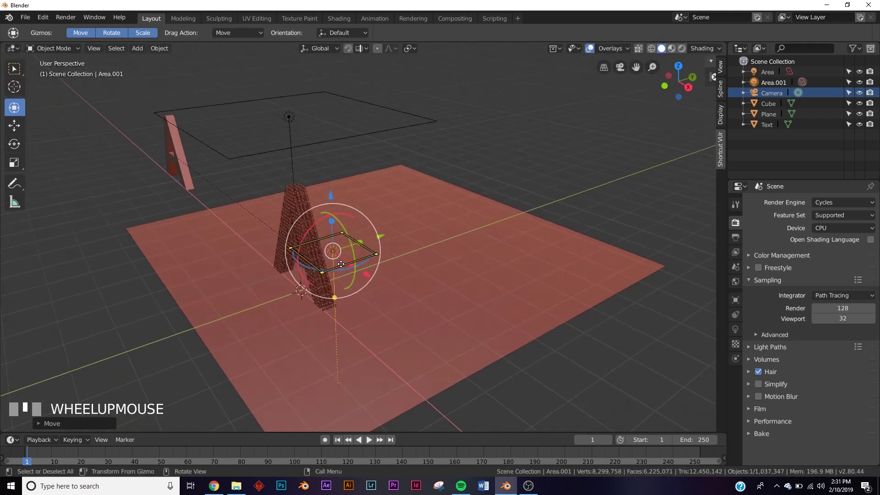
# Tilt the new area light toward the letter with two rotations and scale it larger
pyautogui.press('r')
pyautogui.press('r')
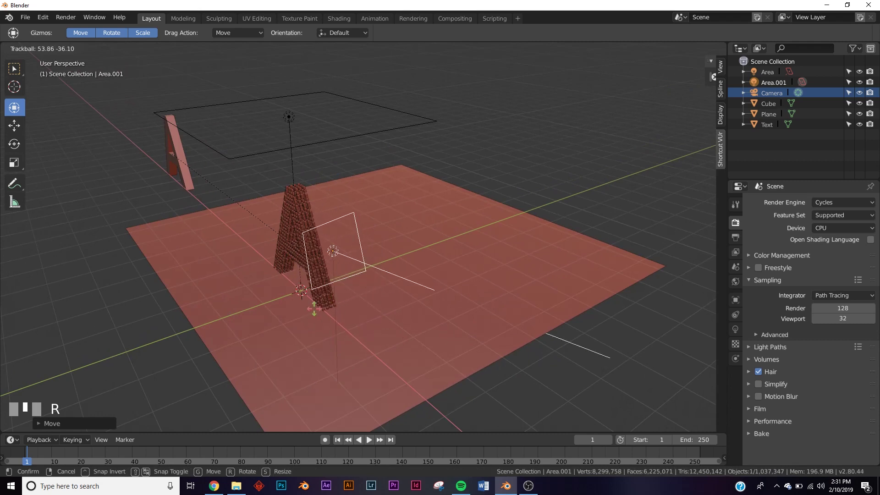
pyautogui.click(368, 285)
pyautogui.moveTo(367, 282); pyautogui.dragTo(343, 247)
pyautogui.press('r')
pyautogui.press('r')
pyautogui.click(384, 265)
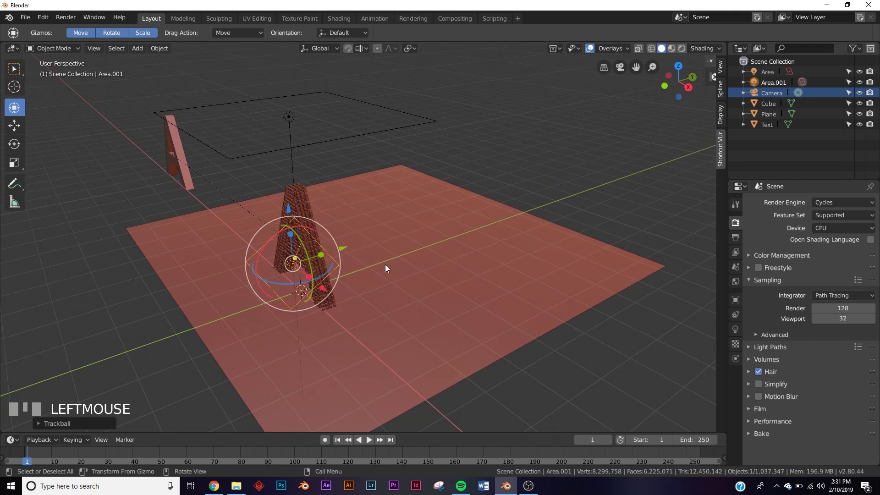
pyautogui.press('s')
pyautogui.click(472, 276)
# Check the lighting through the scene camera in Rendered shading, then return to Solid shading
pyautogui.press('KP_0')
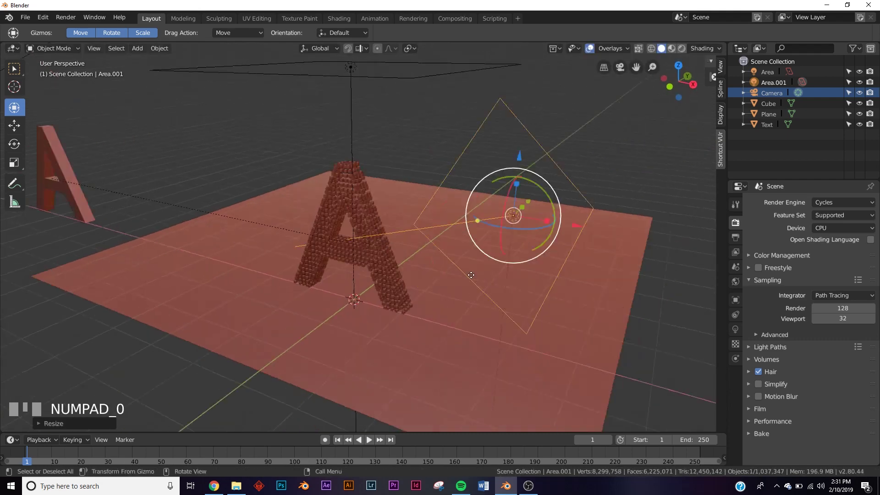
pyautogui.press('z')
pyautogui.click(462, 221)
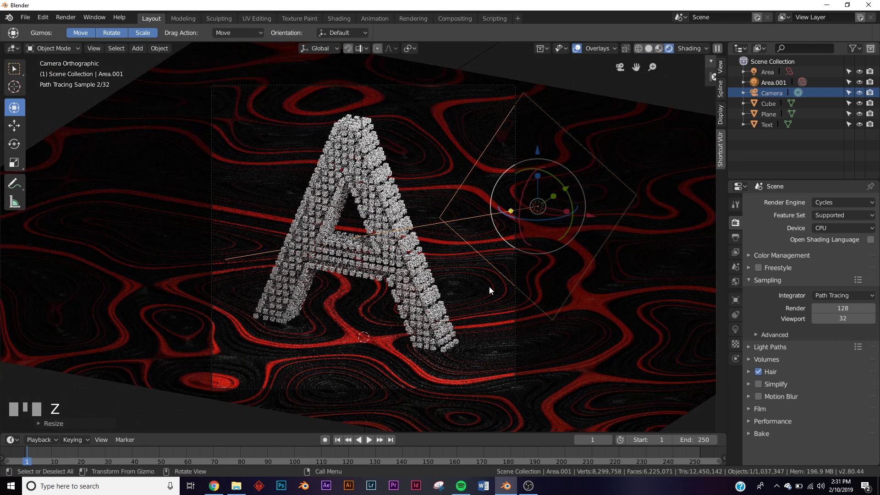
pyautogui.press('z')
pyautogui.click(369, 149)
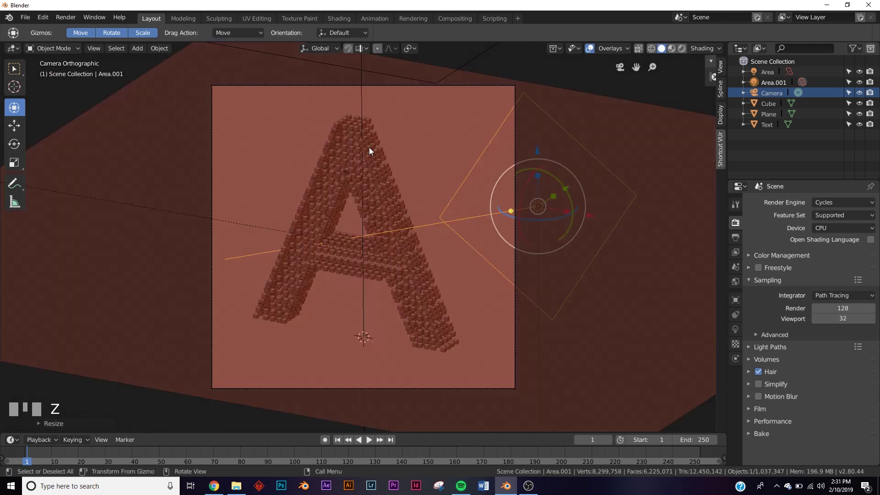
# Give the letter A text object a new material with an orange-red base colour and preview it rendered
pyautogui.click(369, 147)
pyautogui.click(347, 137)
pyautogui.click(735, 359)
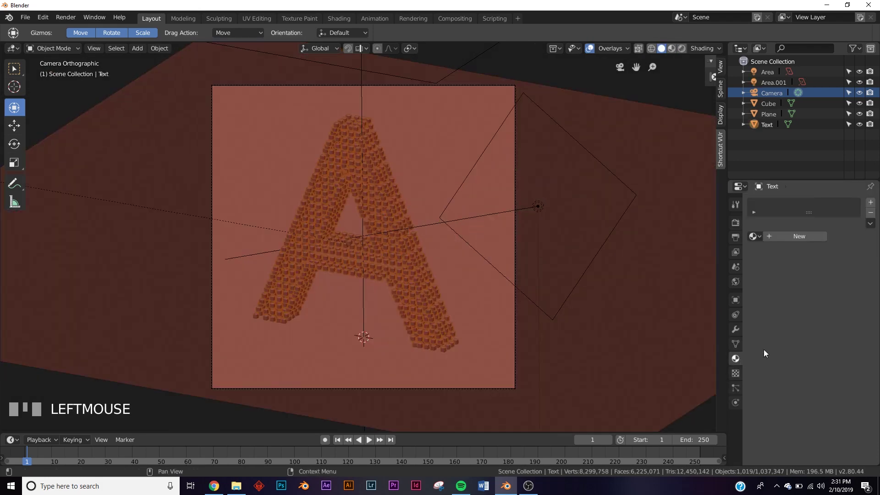
pyautogui.click(806, 235)
pyautogui.scroll(-3, 834, 312)
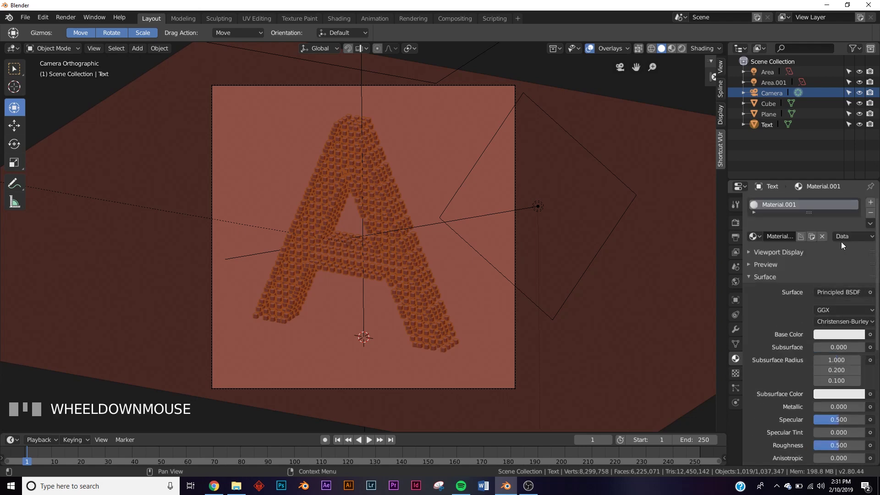
pyautogui.click(838, 334)
pyautogui.click(803, 244)
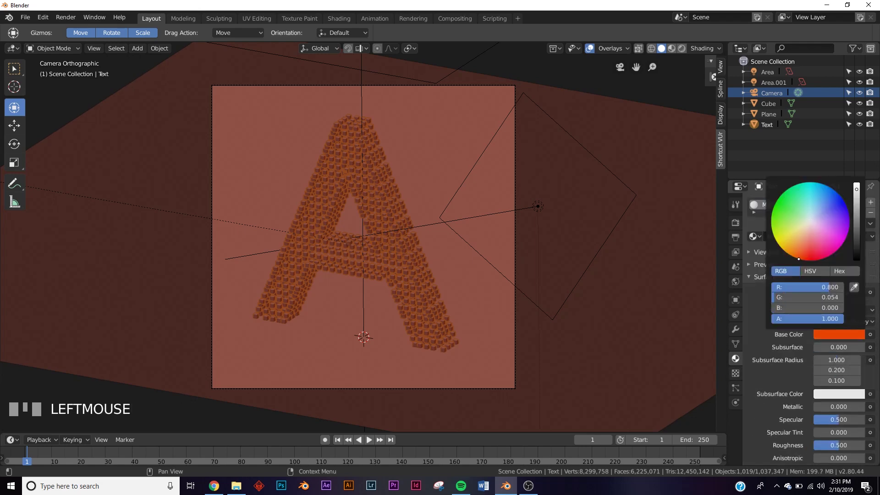
pyautogui.press('z')
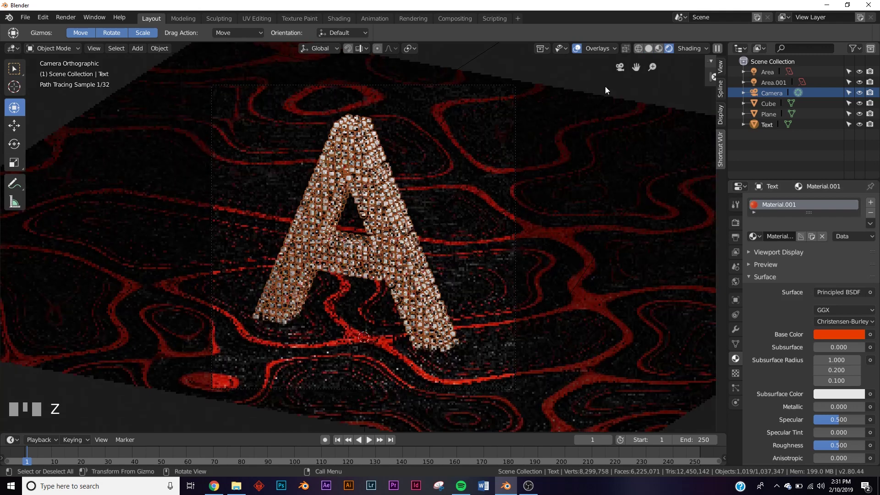
pyautogui.click(370, 185)
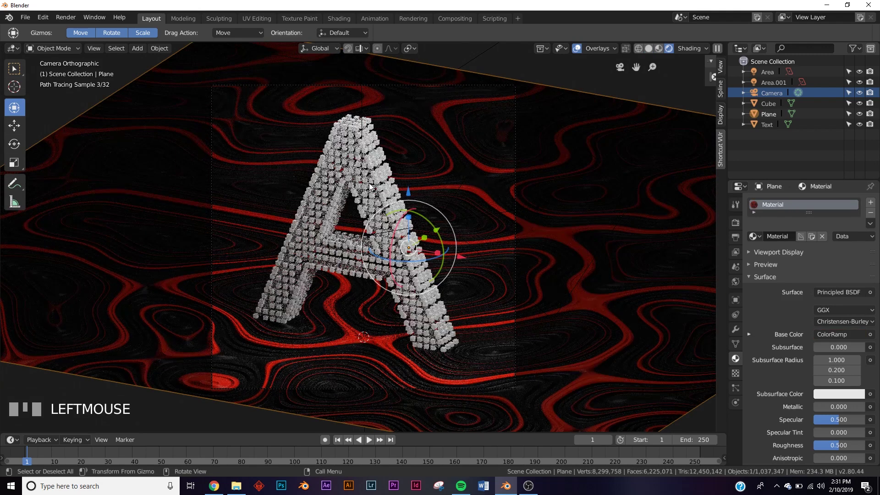
pyautogui.press('z')
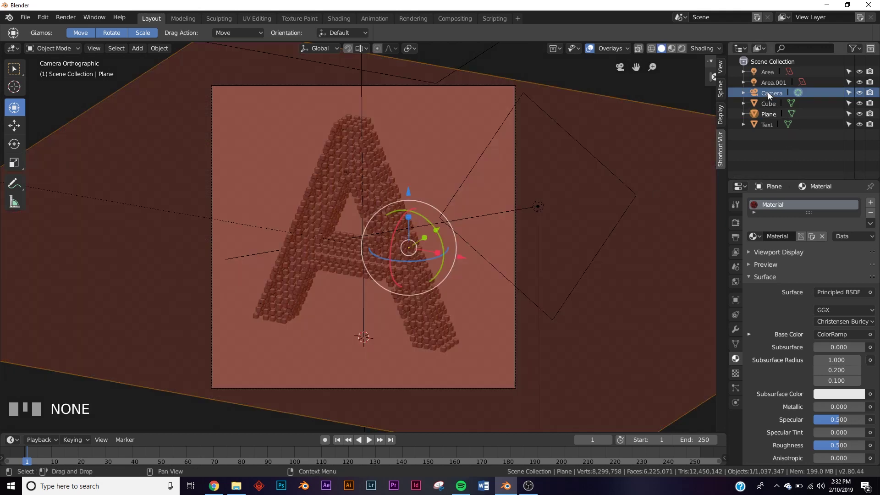
# Assign Material.001 to the Cube object and preview the result in Rendered shading
pyautogui.click(768, 104)
pyautogui.click(753, 236)
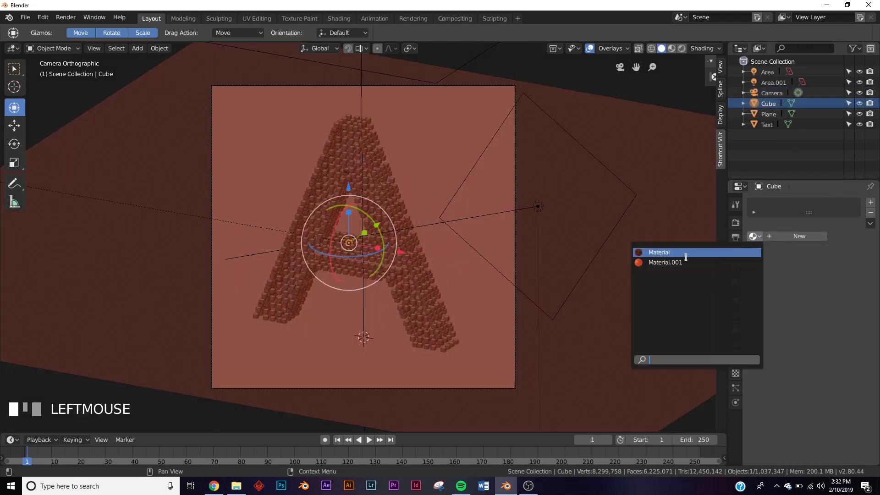
pyautogui.click(667, 262)
pyautogui.press('z')
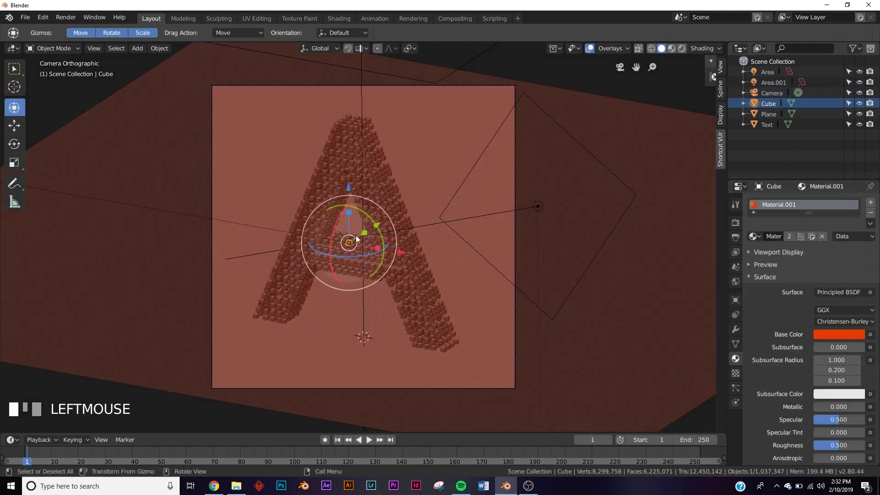
pyautogui.click(350, 175)
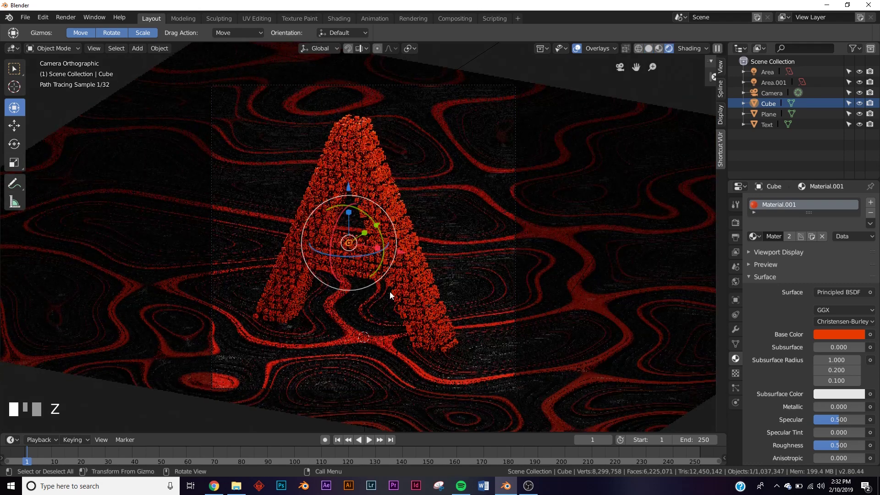
pyautogui.press('z')
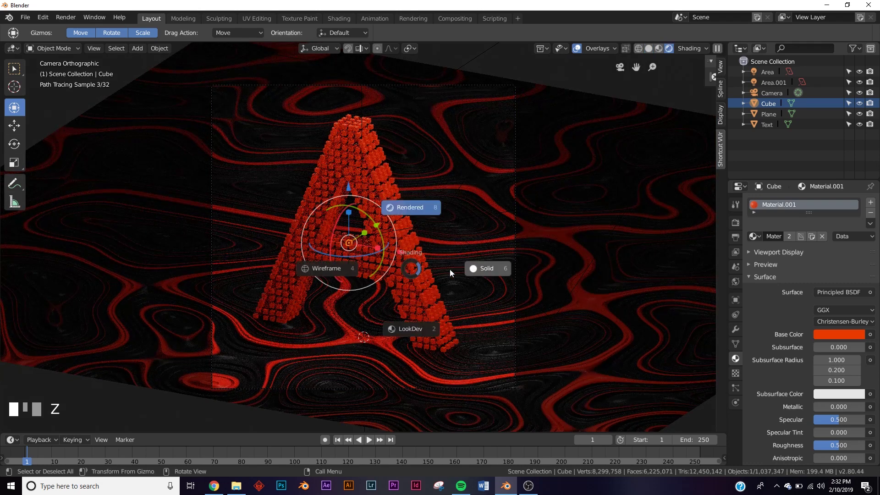
pyautogui.click(613, 237)
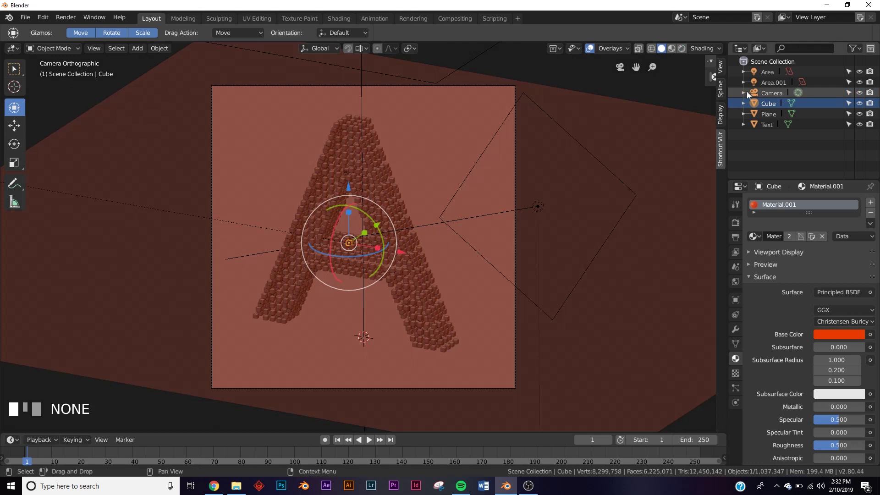
# Set the first area light's strength to 1000
pyautogui.click(772, 75)
pyautogui.doubleClick(838, 389)
pyautogui.write('100.0')
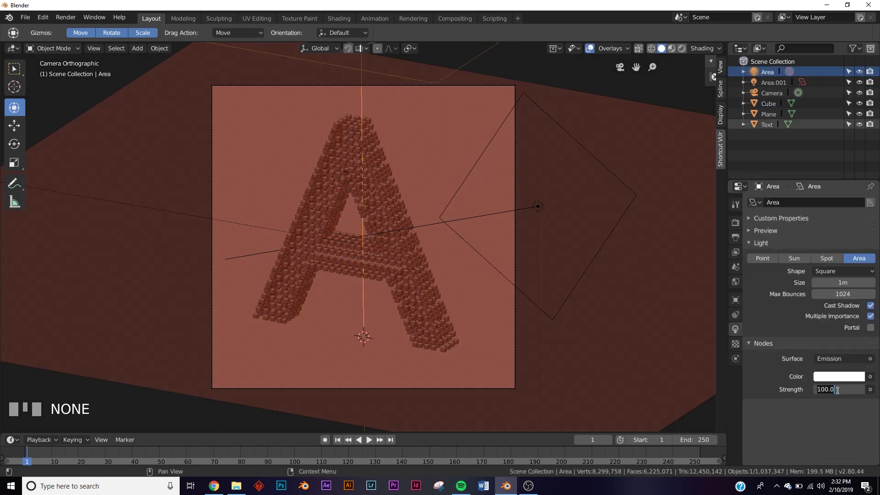
pyautogui.click(835, 379)
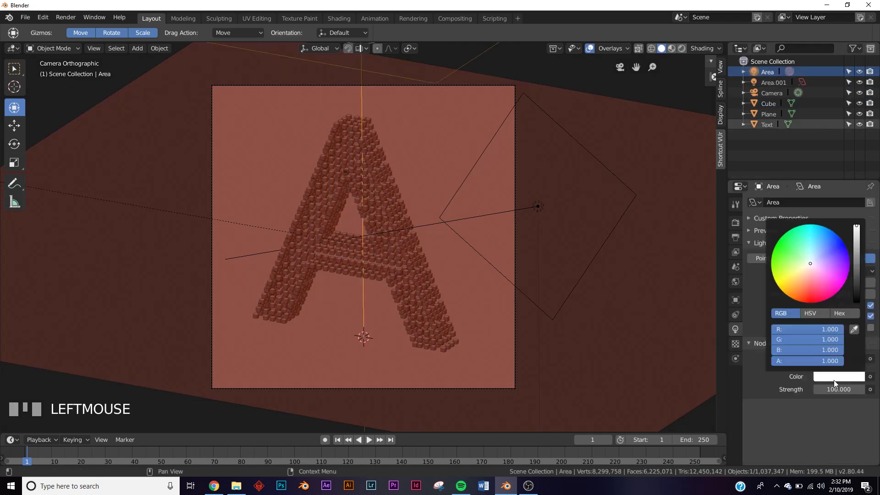
pyautogui.click(833, 389)
pyautogui.write('1000')
pyautogui.press('KP_Enter')
# Set the Area.001 light's strength to 300
pyautogui.click(769, 84)
pyautogui.doubleClick(835, 389)
pyautogui.write('100.0')
pyautogui.hotkey('ctrl', 'a')
pyautogui.write('300')
pyautogui.press('KP_Enter')
# Preview the new lighting in Rendered shading, then return the viewport to Solid shading
pyautogui.press('z')
pyautogui.click(447, 243)
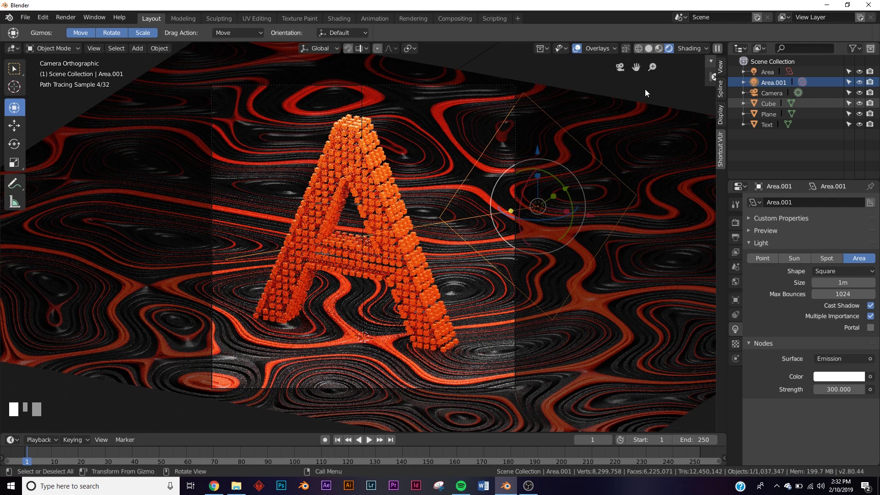
pyautogui.press('z')
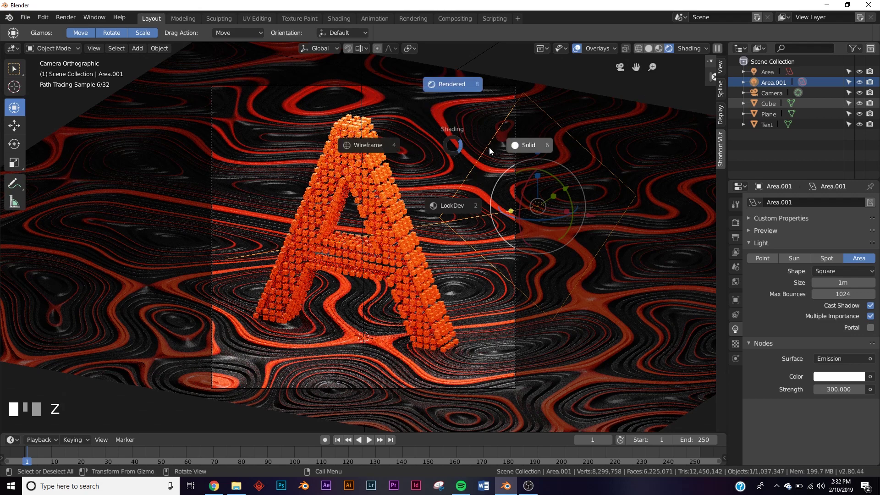
pyautogui.click(524, 151)
pyautogui.click(735, 223)
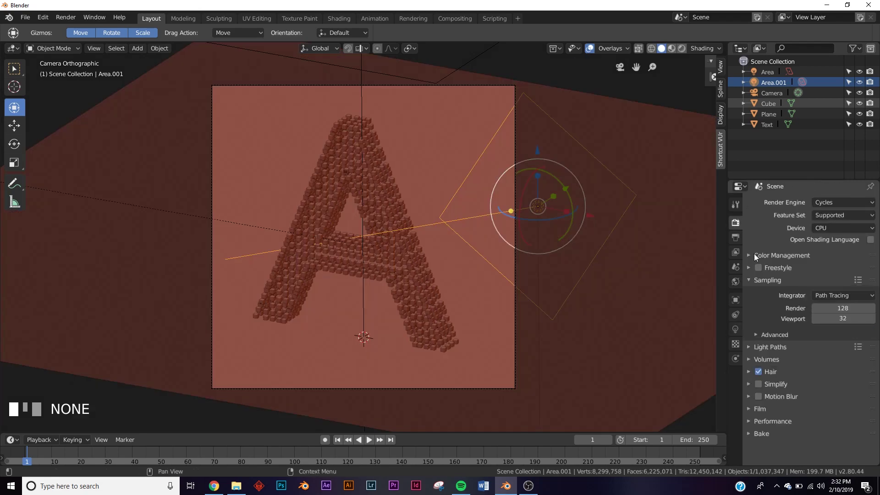
# Raise the Cycles render sample count to 500
pyautogui.click(773, 282)
pyautogui.click(769, 281)
pyautogui.click(848, 308)
pyautogui.write('500')
pyautogui.press('KP_Enter')
pyautogui.click(774, 280)
# Turn on denoising in the View Layer properties
pyautogui.click(735, 238)
pyautogui.click(736, 252)
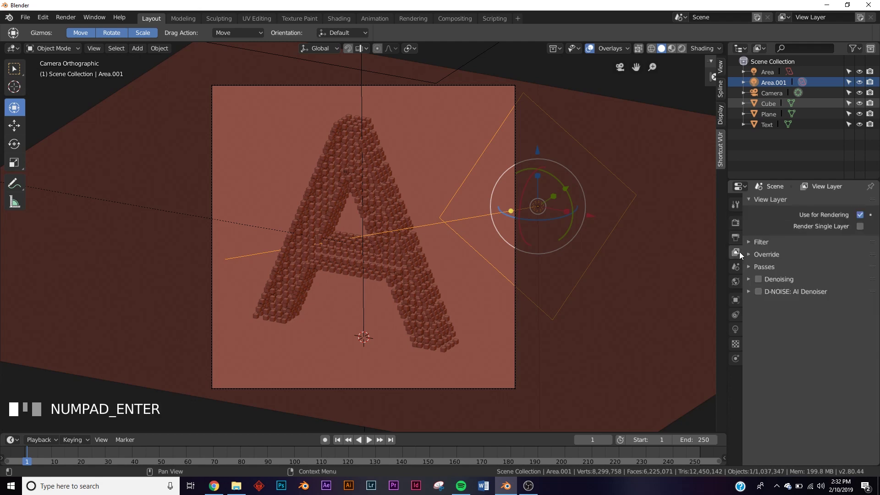
pyautogui.click(779, 279)
pyautogui.click(759, 279)
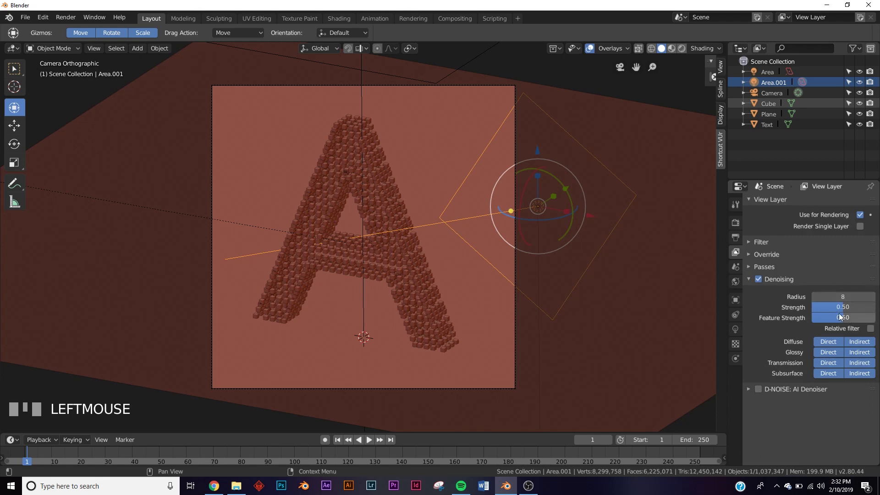
pyautogui.click(773, 279)
pyautogui.press('z')
pyautogui.press('z')
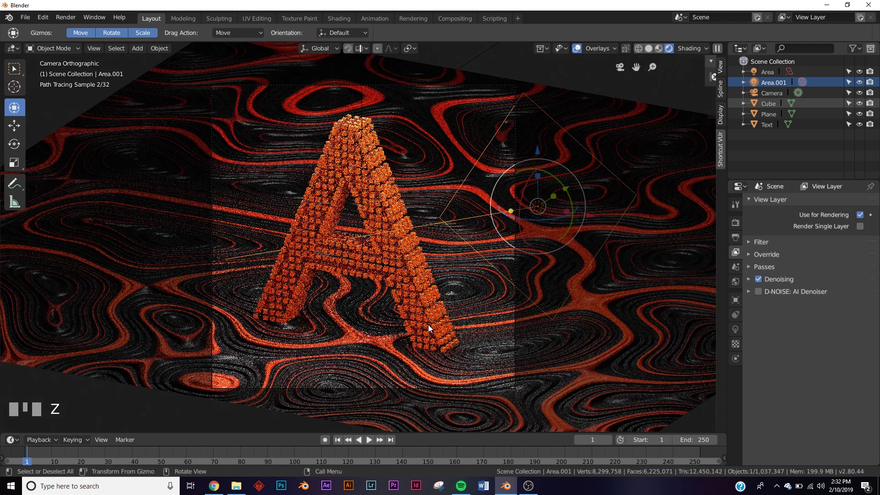
pyautogui.press('z')
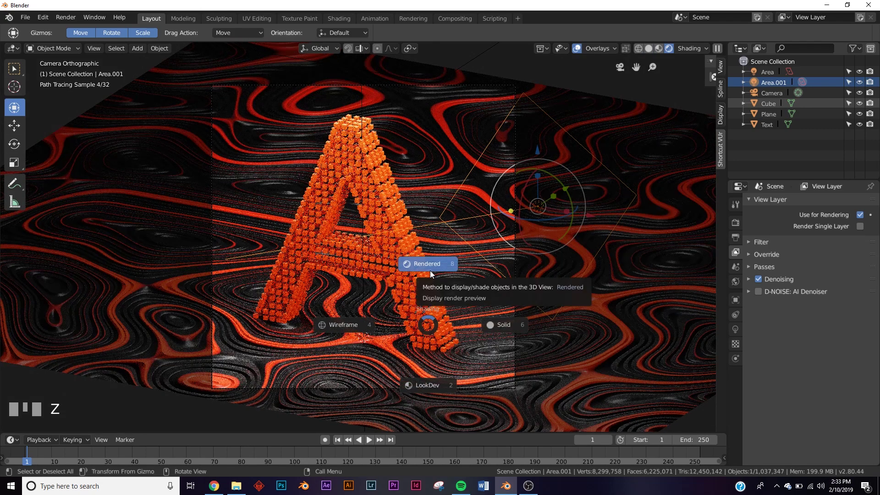